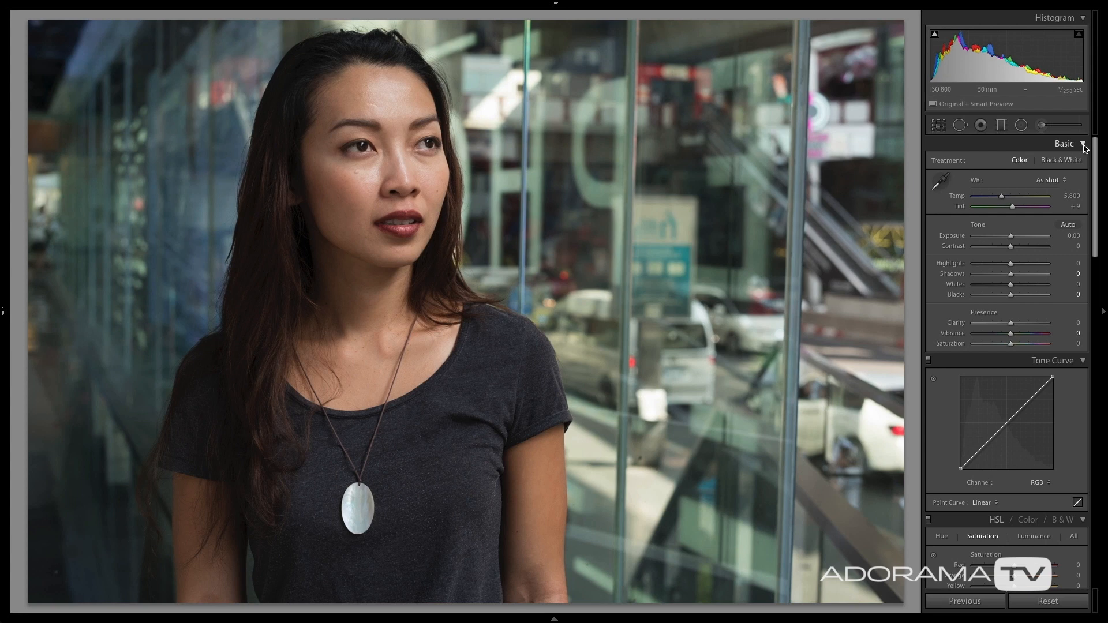
Collapse all the develop adjustment sections.
{"action": "left_click", "coordinate": [1083, 145]}
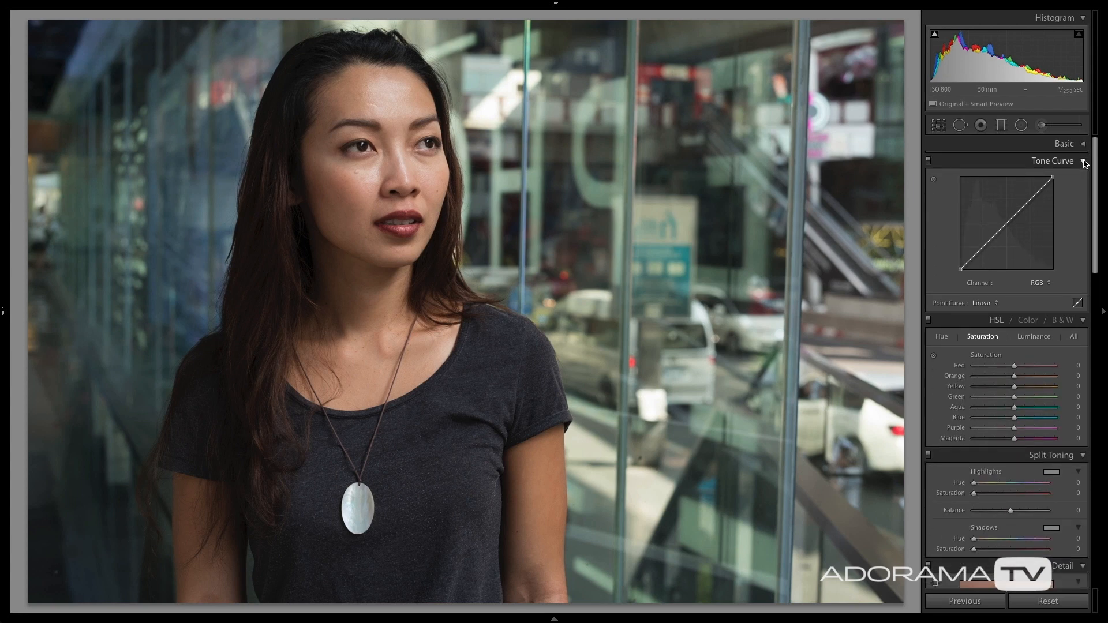
{"action": "left_click", "coordinate": [1084, 162]}
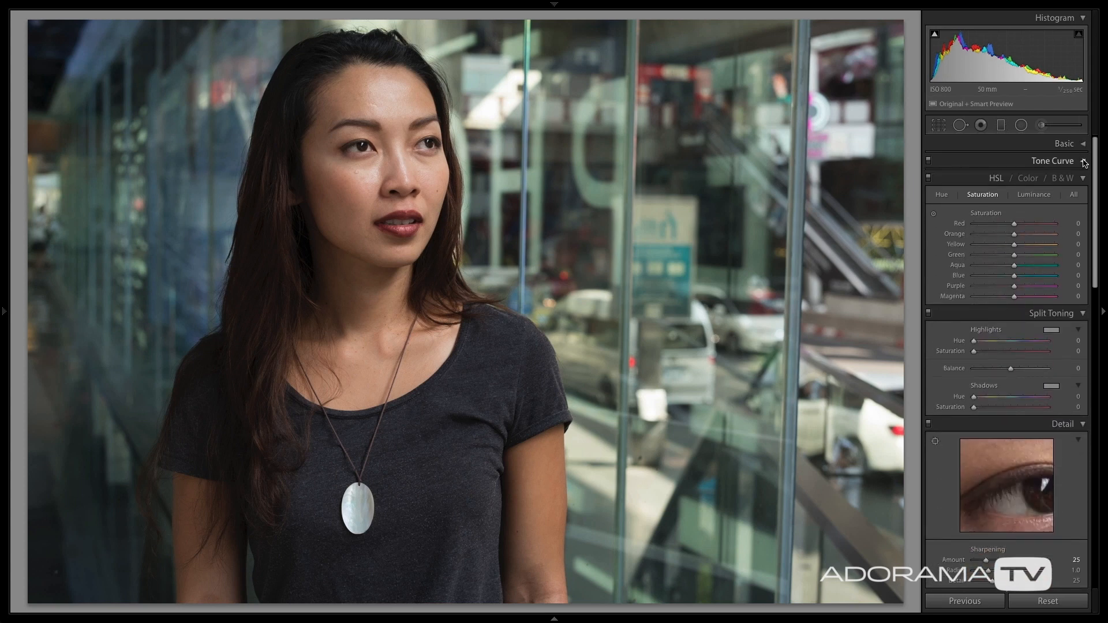
{"action": "right_click", "coordinate": [1048, 147]}
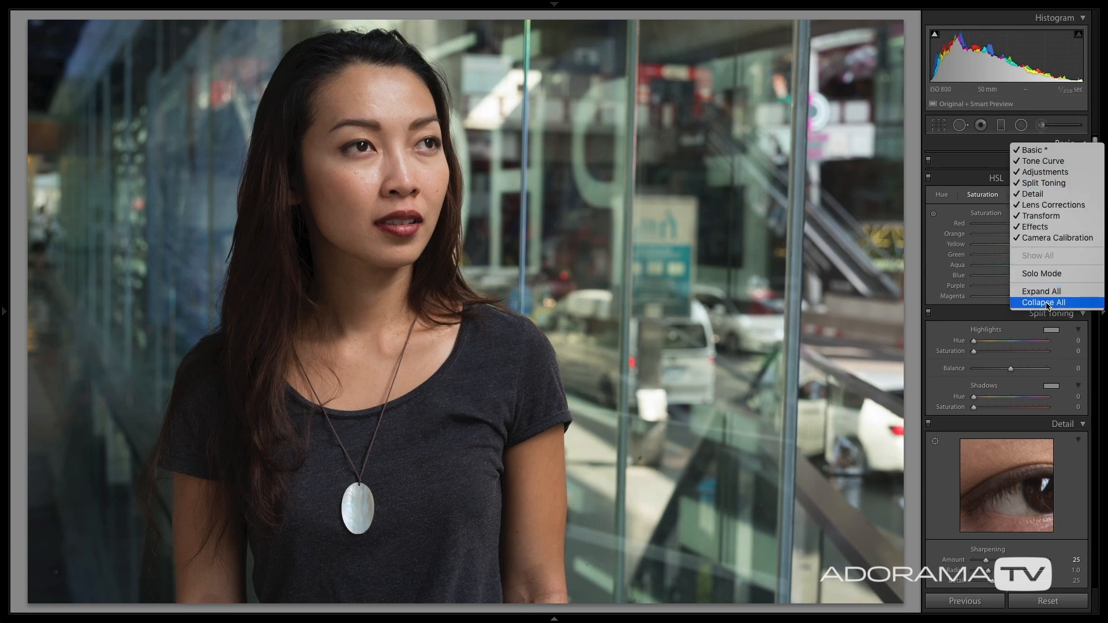
{"action": "left_click", "coordinate": [1047, 303]}
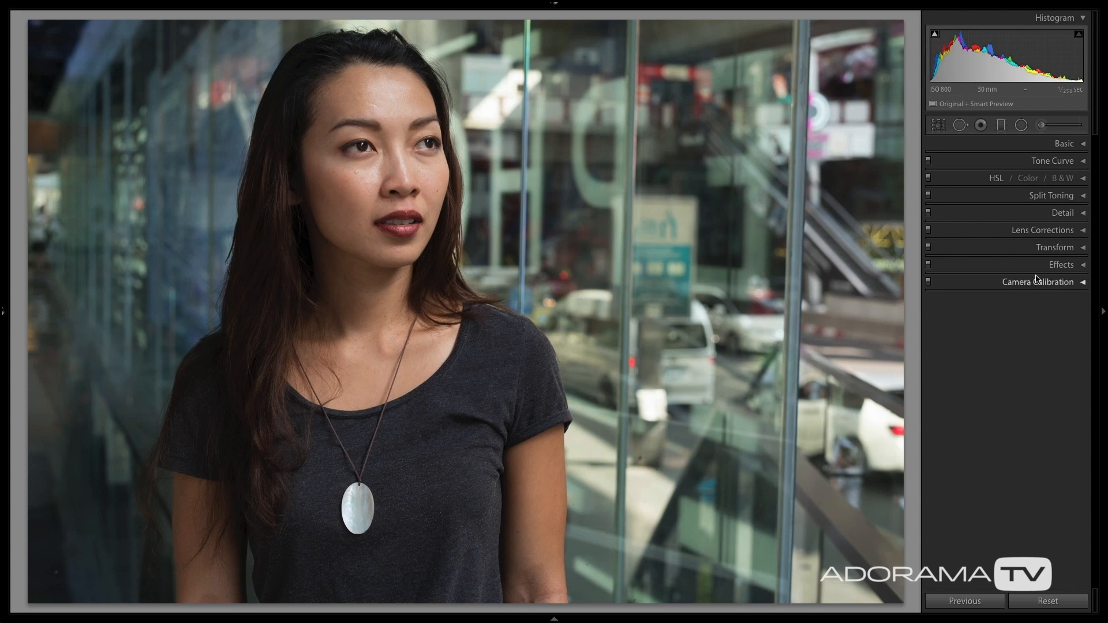
Try the strongest sharpening on the woman's face with Amount 150, Radius 3.0 and Detail 100.
{"action": "left_click", "coordinate": [1077, 217]}
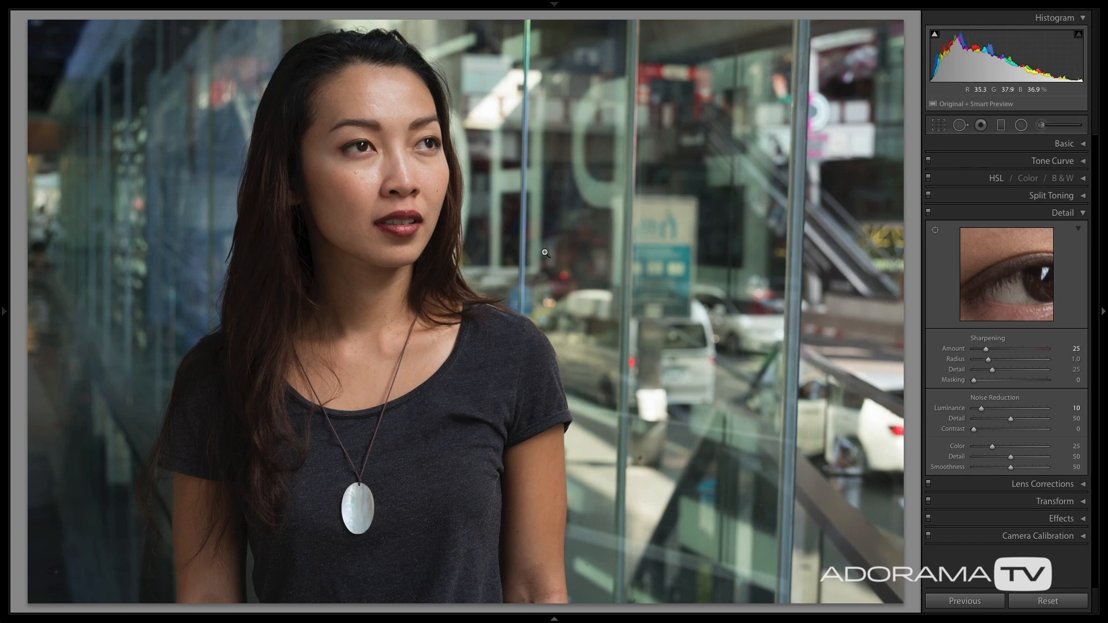
{"action": "left_click", "coordinate": [381, 182]}
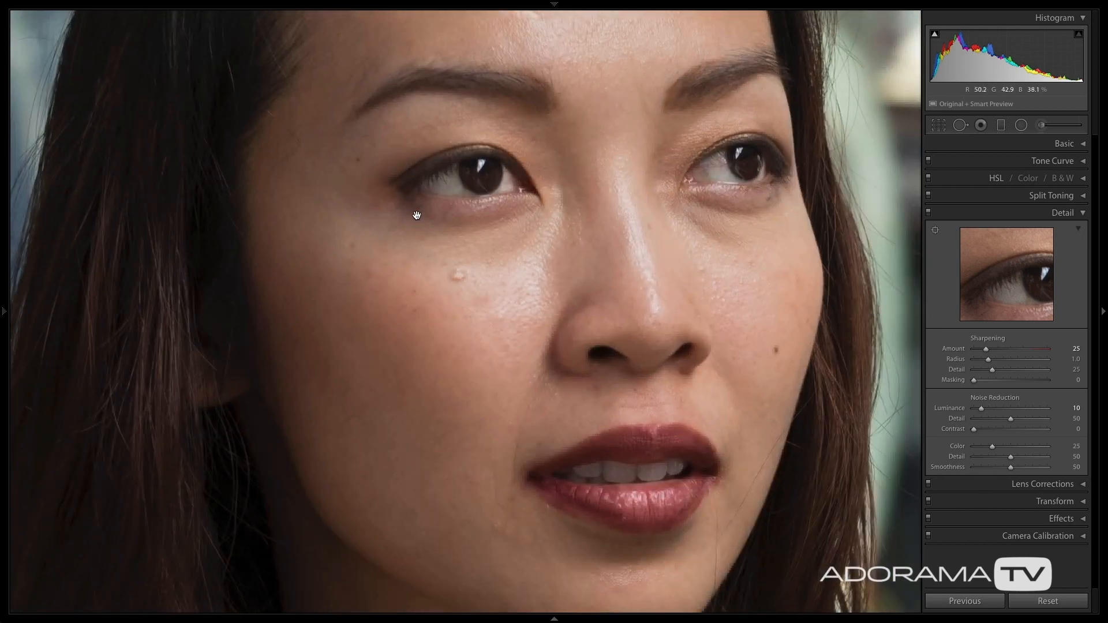
{"action": "left_click_drag", "start_coordinate": [384, 210], "coordinate": [580, 234]}
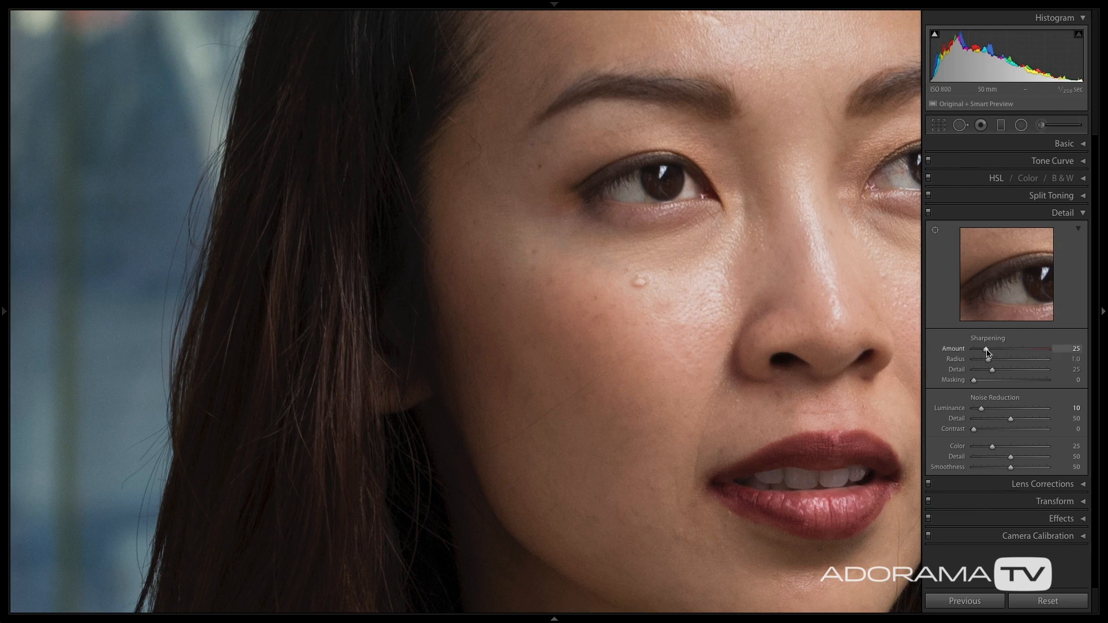
{"action": "left_click_drag", "start_coordinate": [988, 352], "coordinate": [1015, 354]}
{"action": "left_click_drag", "start_coordinate": [1018, 352], "coordinate": [1021, 352]}
{"action": "left_click_drag", "start_coordinate": [1018, 353], "coordinate": [1018, 352]}
{"action": "left_click_drag", "start_coordinate": [989, 360], "coordinate": [1058, 366]}
{"action": "left_click", "coordinate": [1048, 370]}
{"action": "left_click", "coordinate": [1051, 350]}
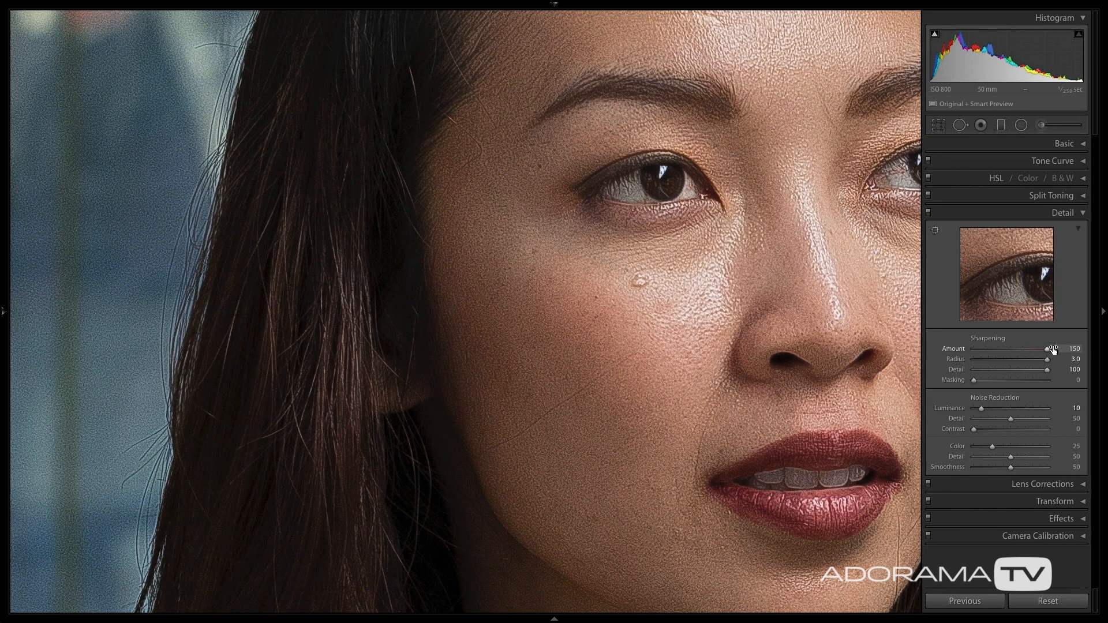
Reset the sharpening Radius to 1.0 and Detail to 25, and reduce the Amount to a more moderate level.
{"action": "double_click", "coordinate": [963, 360]}
{"action": "double_click", "coordinate": [962, 370]}
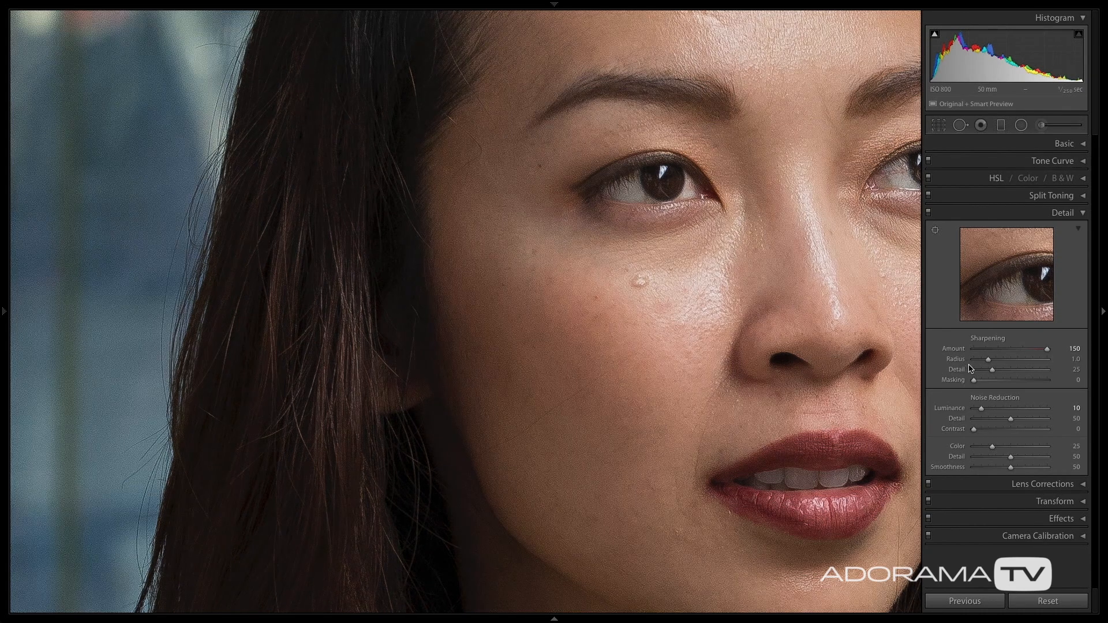
{"action": "left_click_drag", "start_coordinate": [1046, 350], "coordinate": [1021, 350]}
{"action": "left_click", "coordinate": [1082, 214]}
Try a warmer, more magenta white balance on the whole photo with Temp 6,504 and Tint +66.
{"action": "left_click", "coordinate": [1084, 144]}
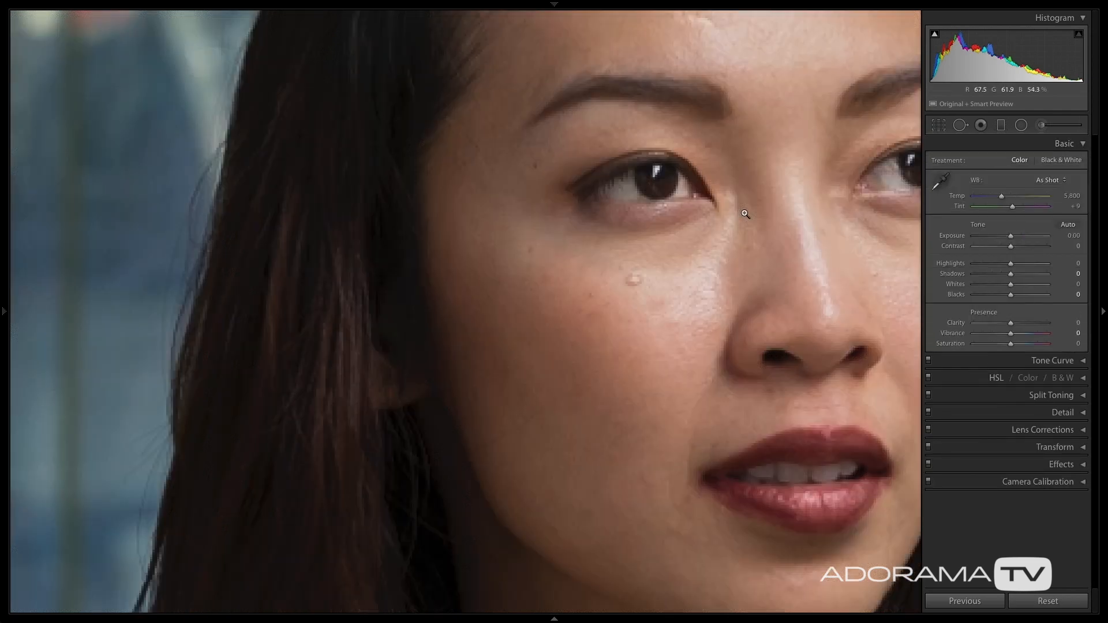
{"action": "left_click", "coordinate": [745, 214]}
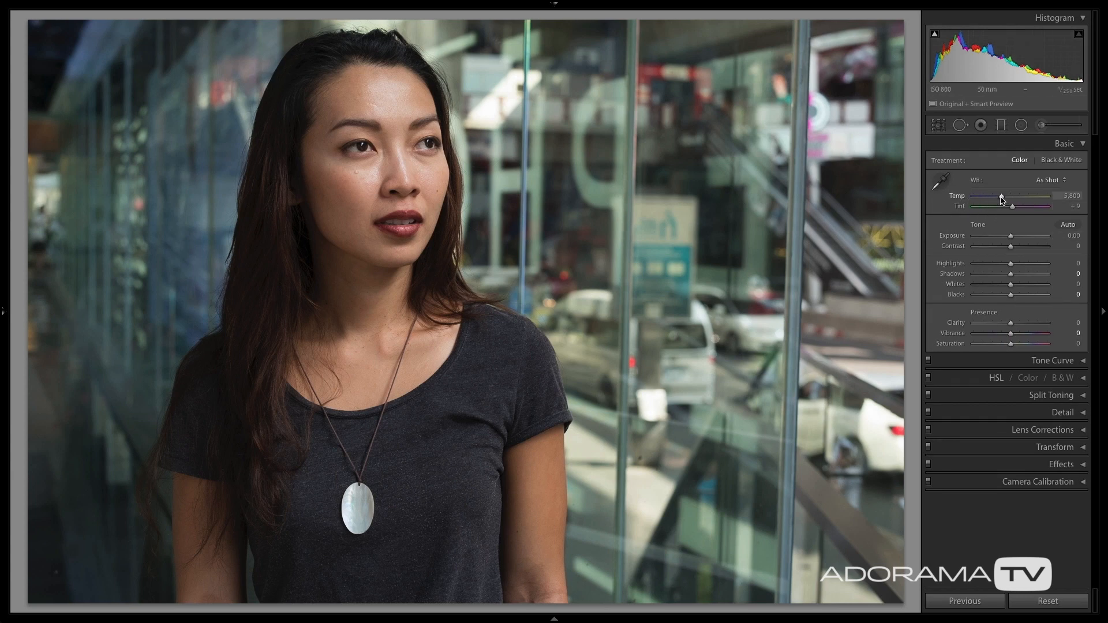
{"action": "mouse_move", "coordinate": [1002, 198]}
{"action": "left_mouse_down"}
{"action": "mouse_move", "coordinate": [977, 198]}
{"action": "mouse_move", "coordinate": [1023, 198]}
{"action": "mouse_move", "coordinate": [998, 207]}
{"action": "mouse_move", "coordinate": [1027, 208]}
{"action": "mouse_move", "coordinate": [1009, 200]}
{"action": "left_mouse_up"}
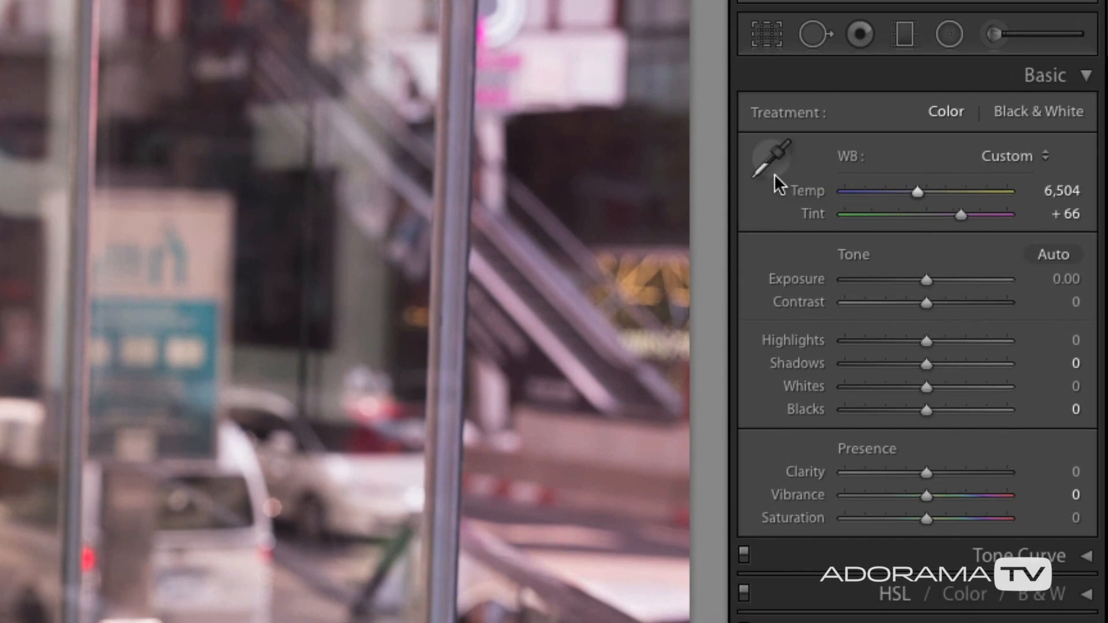
Try a white balance sampled from the white of the woman's eye and restore the As Shot setting.
{"action": "left_click", "coordinate": [770, 164]}
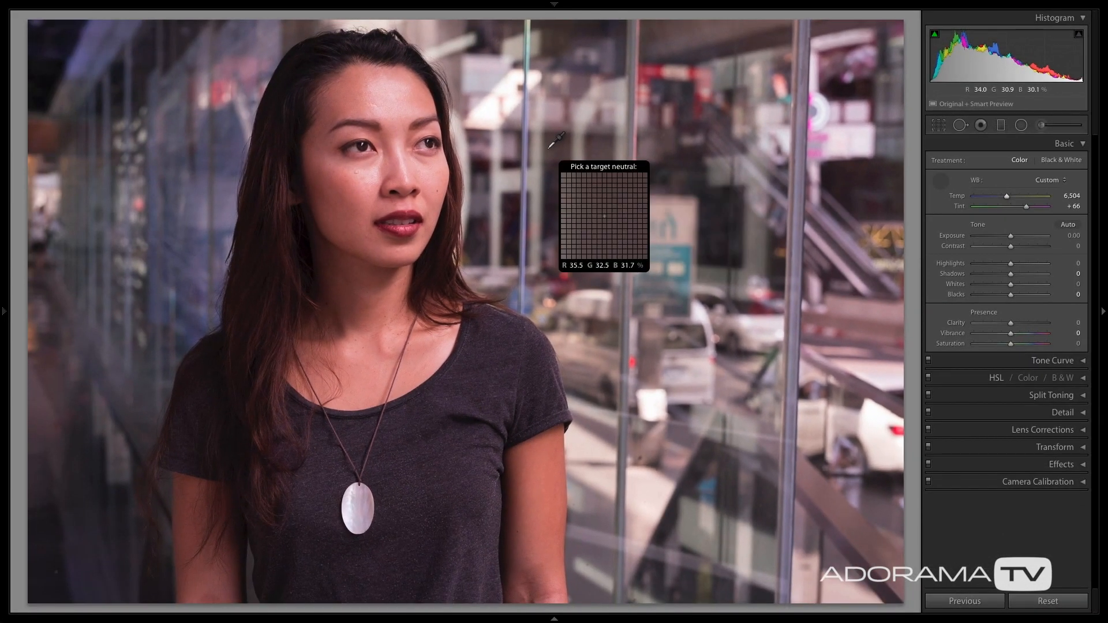
{"action": "left_click", "coordinate": [427, 144]}
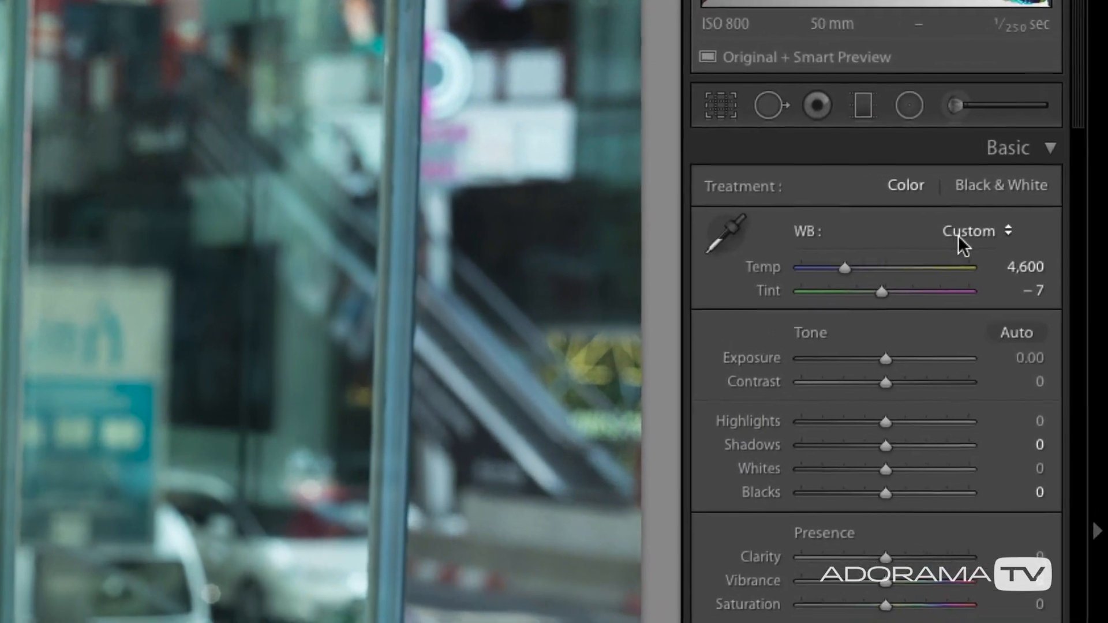
{"action": "left_click", "coordinate": [958, 234]}
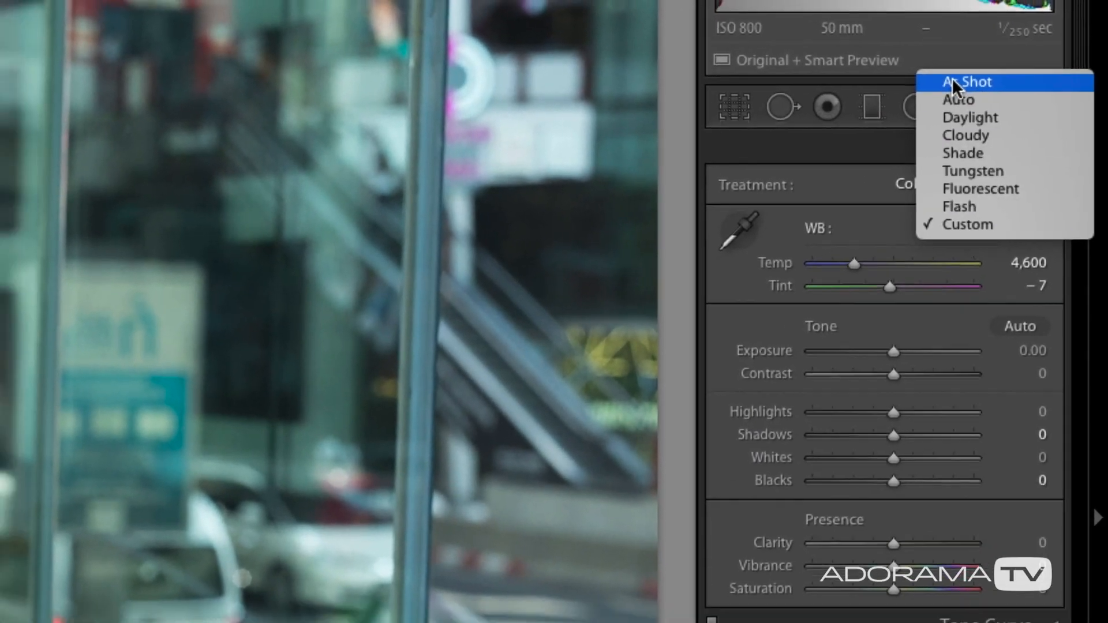
{"action": "left_click", "coordinate": [953, 82]}
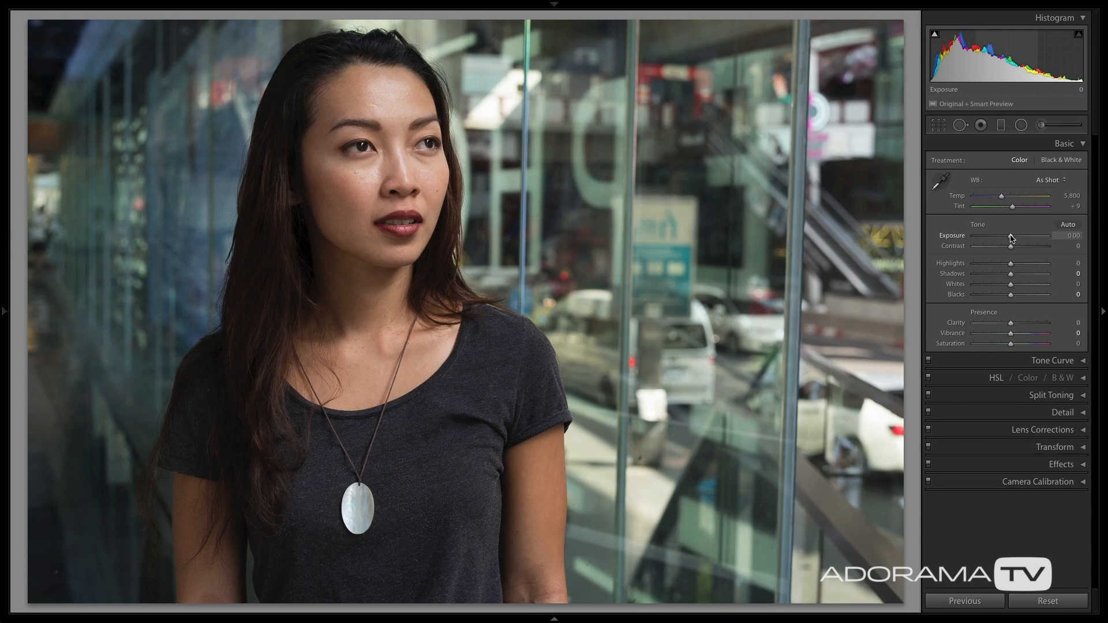
Set the Exposure to +0.25 and lower the Blacks to −61 to deepen the dark tones.
{"action": "mouse_move", "coordinate": [1011, 238]}
{"action": "left_mouse_down"}
{"action": "mouse_move", "coordinate": [1026, 238]}
{"action": "mouse_move", "coordinate": [998, 237]}
{"action": "mouse_move", "coordinate": [1013, 238]}
{"action": "left_mouse_up"}
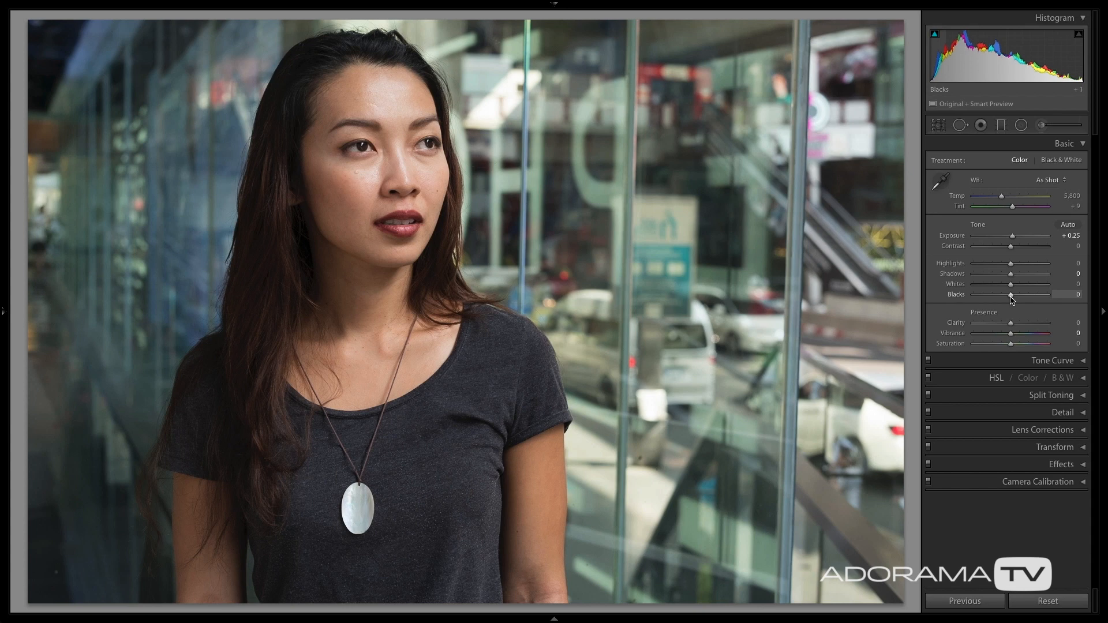
{"action": "mouse_move", "coordinate": [1011, 298]}
{"action": "left_mouse_down"}
{"action": "mouse_move", "coordinate": [984, 300]}
{"action": "mouse_move", "coordinate": [1038, 300]}
{"action": "mouse_move", "coordinate": [990, 300]}
{"action": "left_mouse_up"}
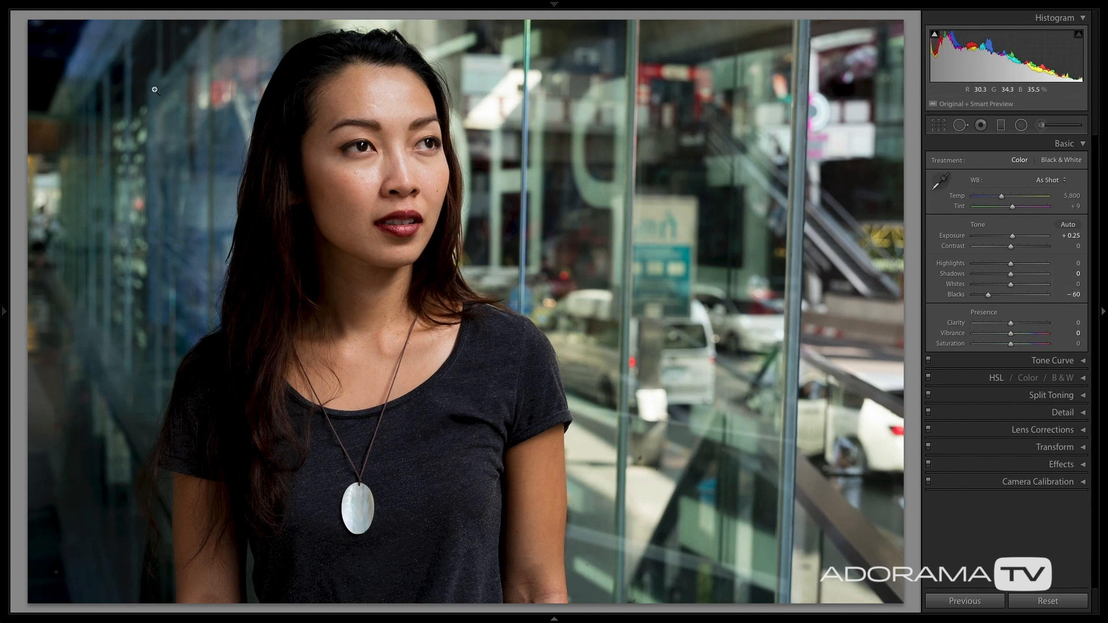
{"action": "left_click_drag", "start_coordinate": [988, 295], "coordinate": [1010, 297]}
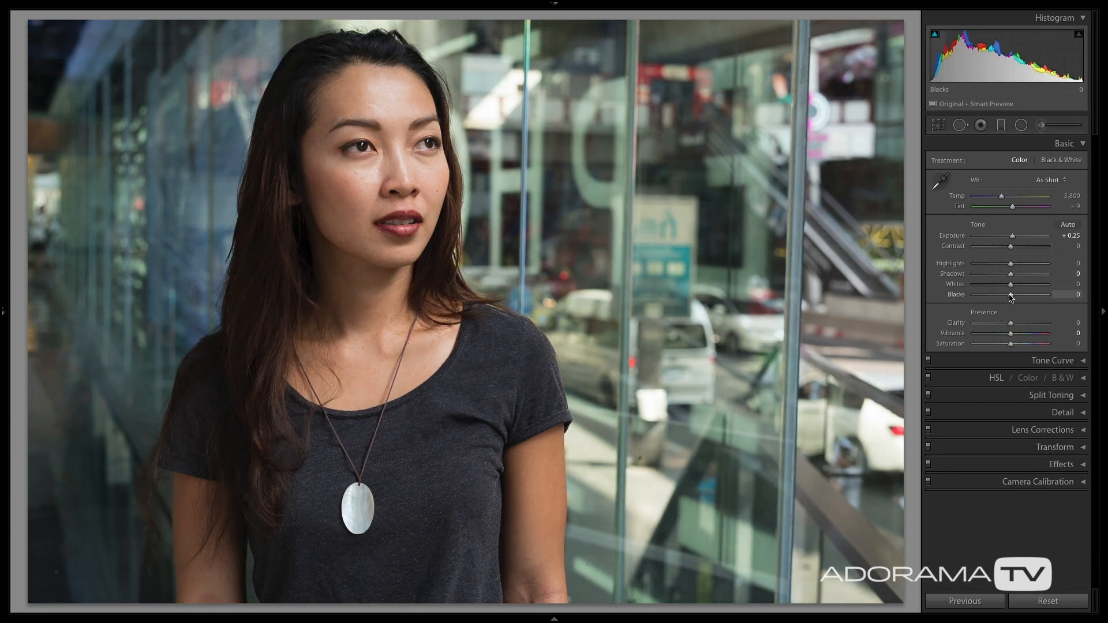
{"action": "left_click_drag", "start_coordinate": [1010, 298], "coordinate": [988, 297]}
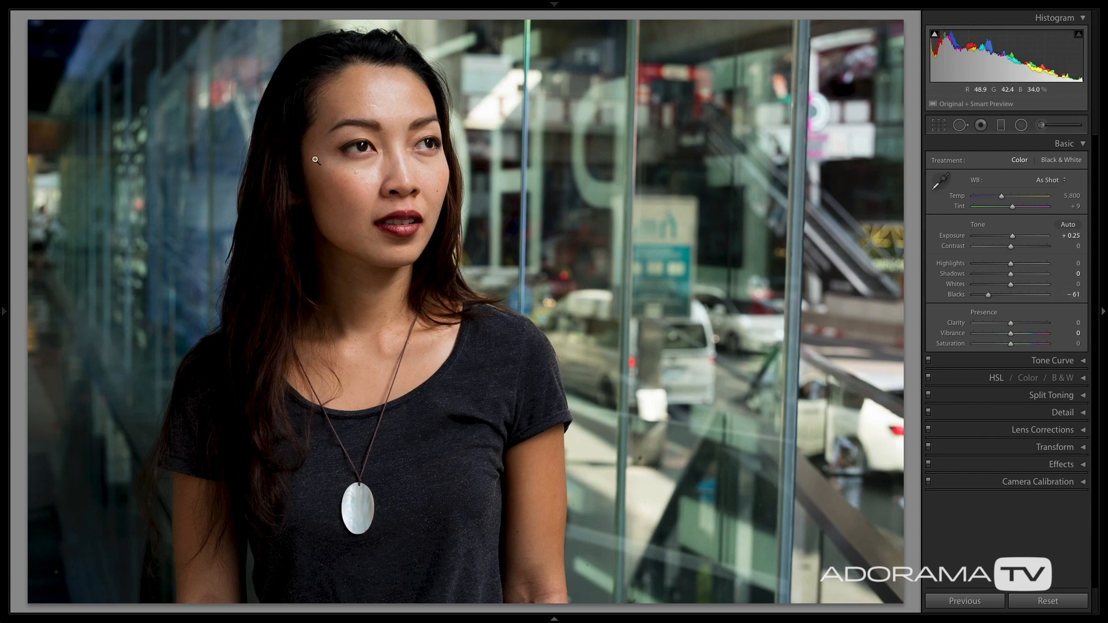
Raise the Shadows to +79 to recover detail in the dark hair, and fine-tune the Blacks to −60.
{"action": "left_click", "coordinate": [288, 203]}
{"action": "left_click_drag", "start_coordinate": [569, 297], "coordinate": [557, 119]}
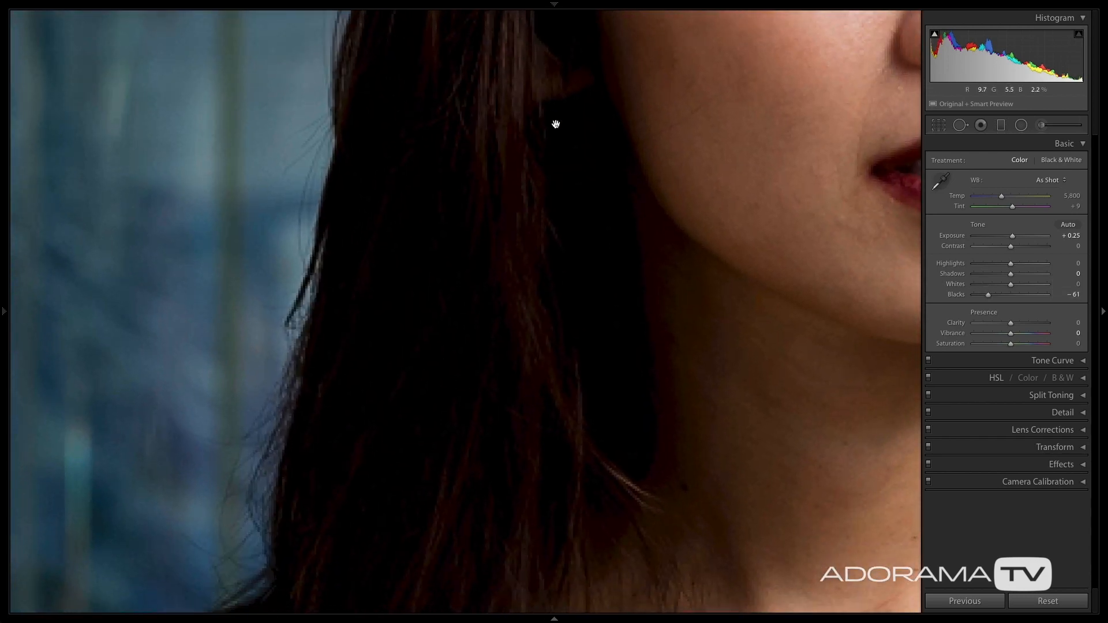
{"action": "left_click", "coordinate": [547, 206]}
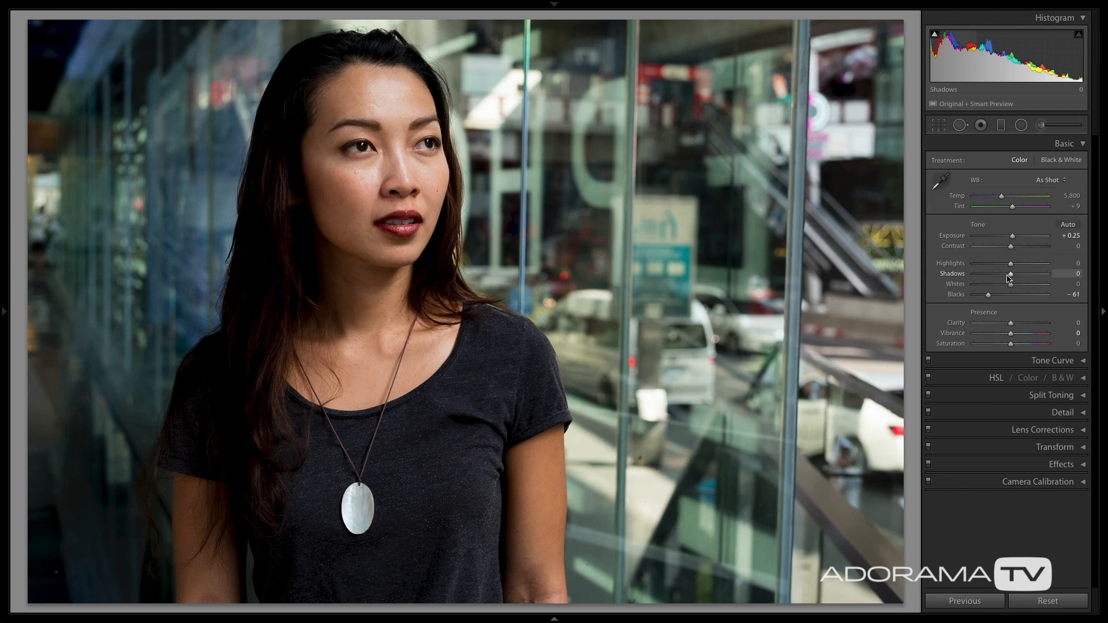
{"action": "left_click_drag", "start_coordinate": [1014, 278], "coordinate": [1031, 277]}
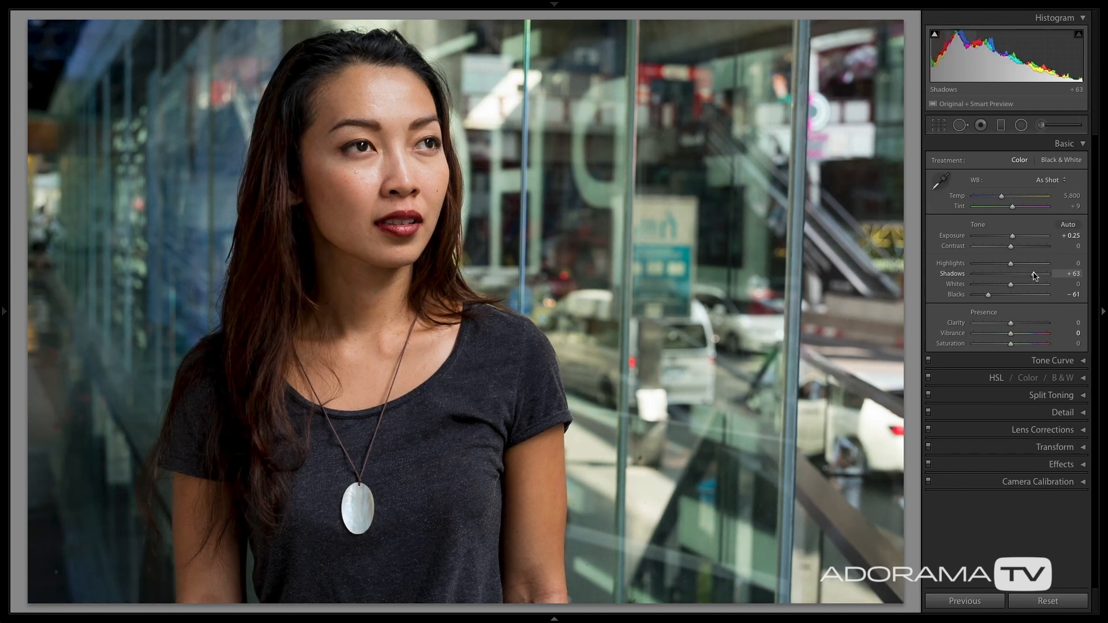
{"action": "left_click_drag", "start_coordinate": [1034, 276], "coordinate": [1034, 276]}
{"action": "left_click_drag", "start_coordinate": [1036, 277], "coordinate": [1041, 279]}
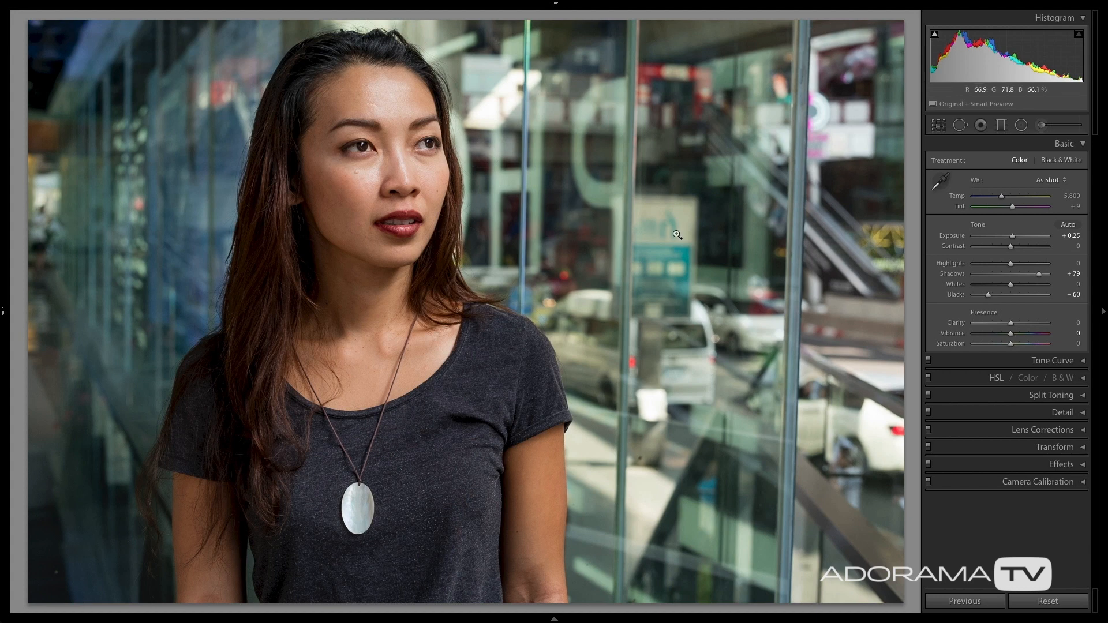
Try the Whites at +40 with Highlights at −8, try the Whites at +100, and reset both settings to 0.
{"action": "mouse_move", "coordinate": [1014, 286]}
{"action": "left_mouse_down"}
{"action": "mouse_move", "coordinate": [1031, 286]}
{"action": "mouse_move", "coordinate": [1005, 266]}
{"action": "mouse_move", "coordinate": [1019, 268]}
{"action": "left_mouse_up"}
{"action": "double_click", "coordinate": [1019, 268]}
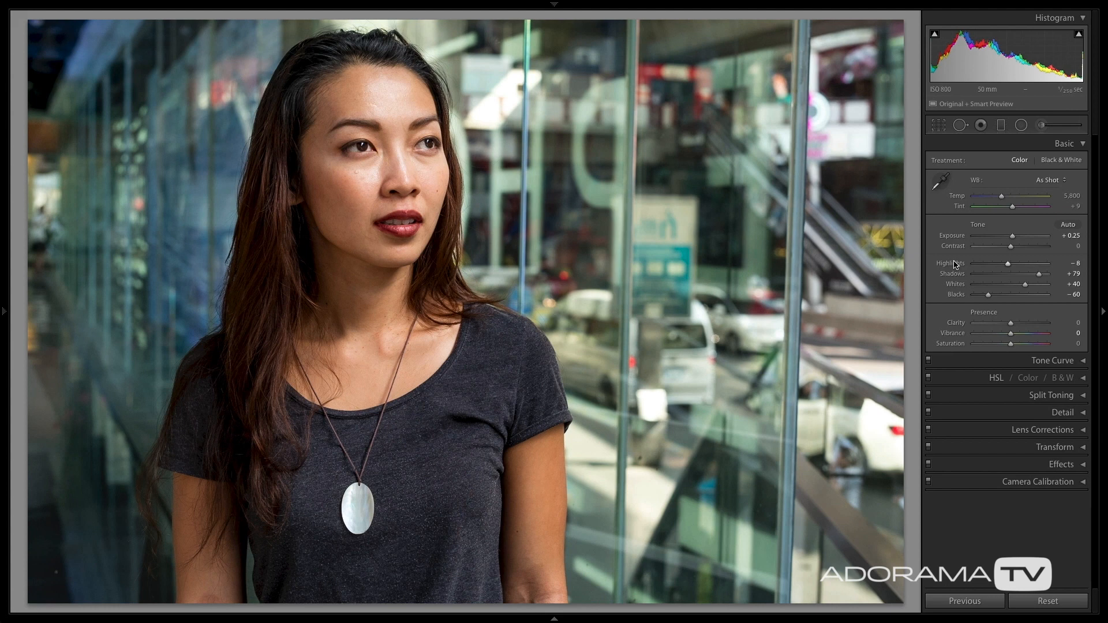
{"action": "double_click", "coordinate": [957, 285]}
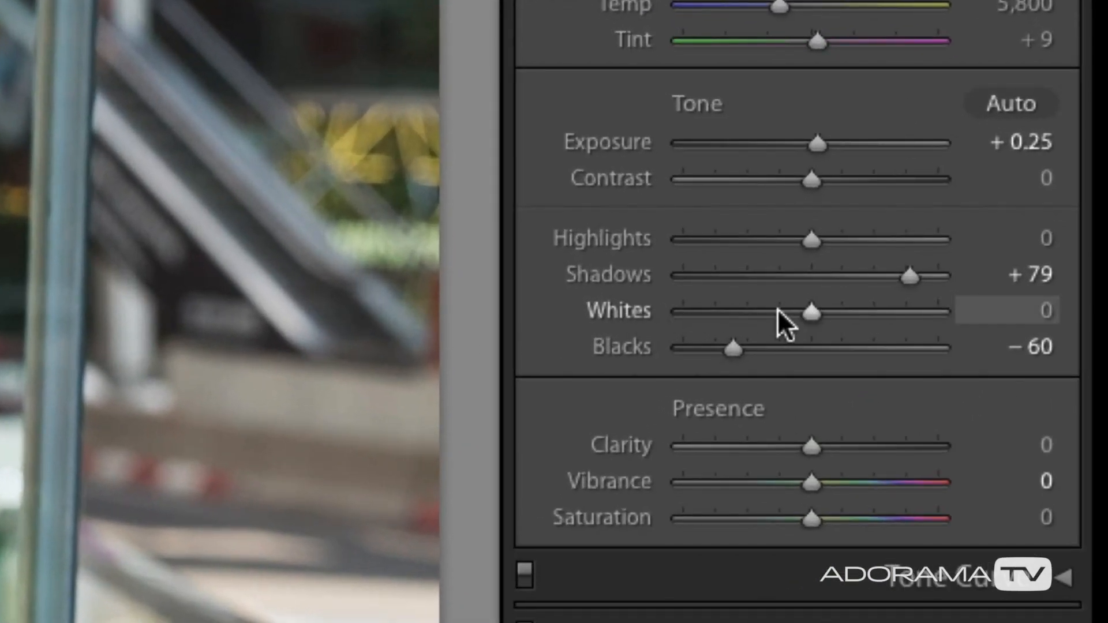
{"action": "left_click_drag", "start_coordinate": [807, 312], "coordinate": [942, 312]}
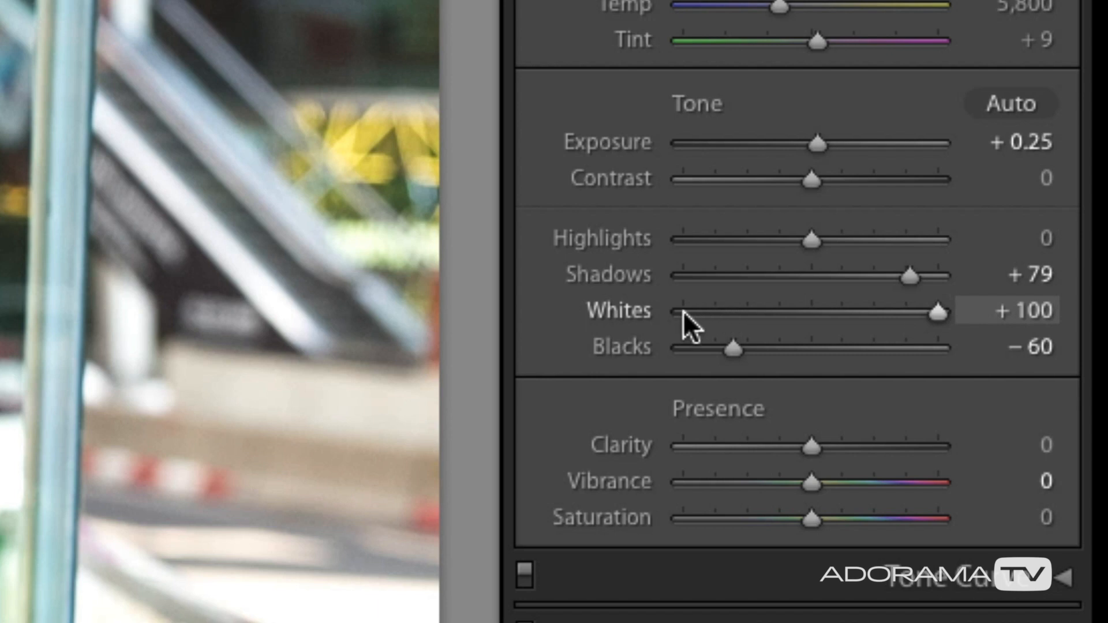
{"action": "double_click", "coordinate": [614, 313]}
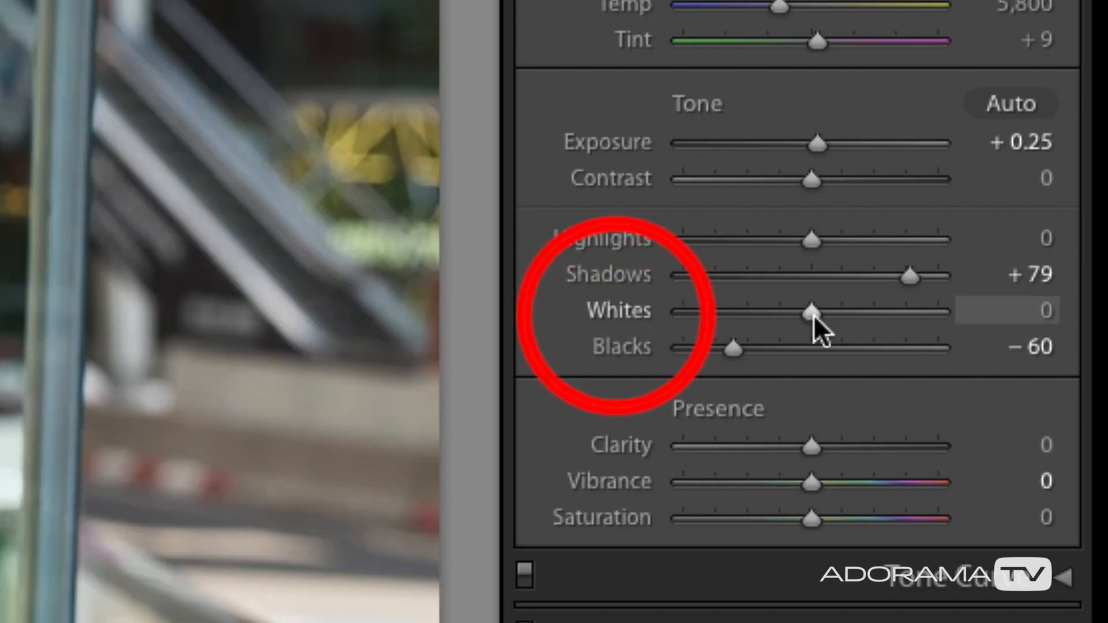
Reset the Shadows and raise them to +78.
{"action": "double_click", "coordinate": [615, 275]}
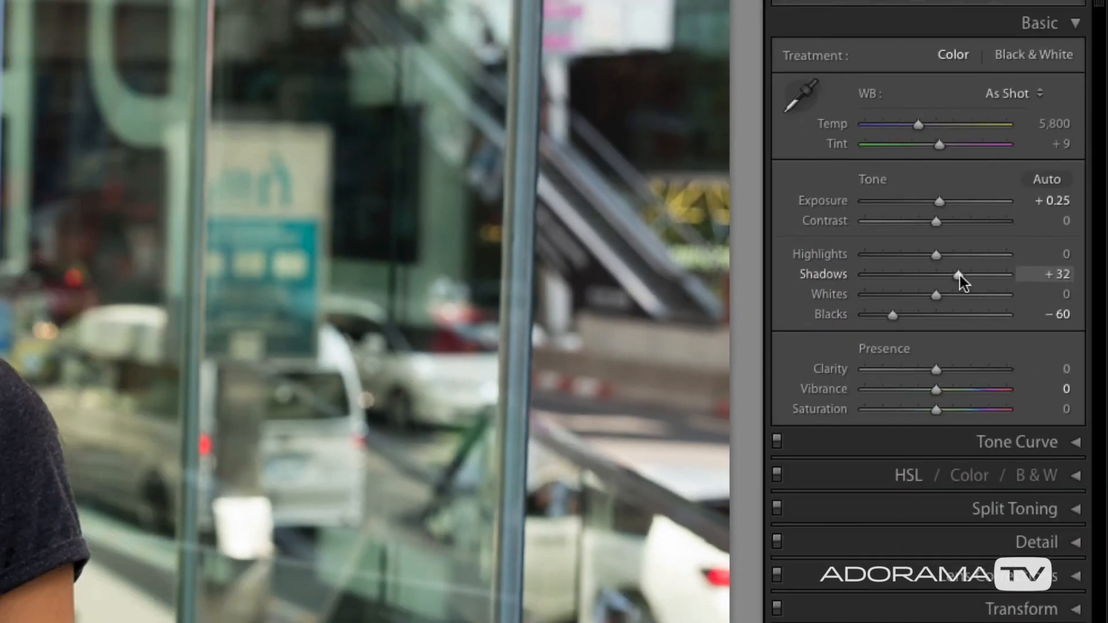
{"action": "left_click_drag", "start_coordinate": [846, 276], "coordinate": [905, 287]}
{"action": "left_click_drag", "start_coordinate": [1038, 278], "coordinate": [1039, 277]}
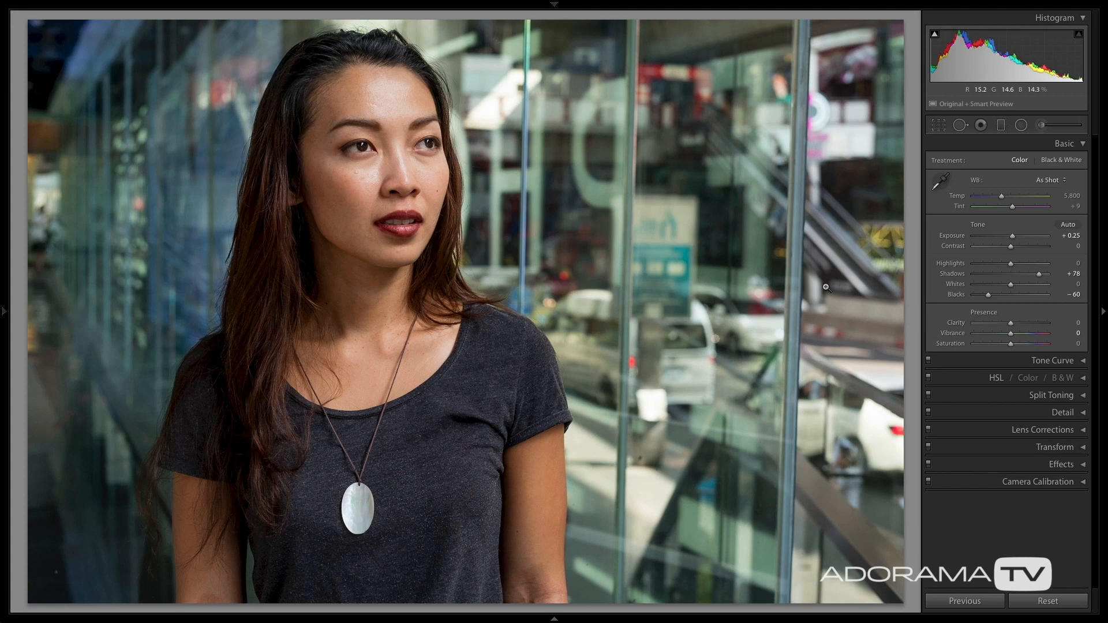
Compare the photo side by side before and after the edits without the adjustment panel, and return to the normal editing view.
{"action": "key", "text": "y"}
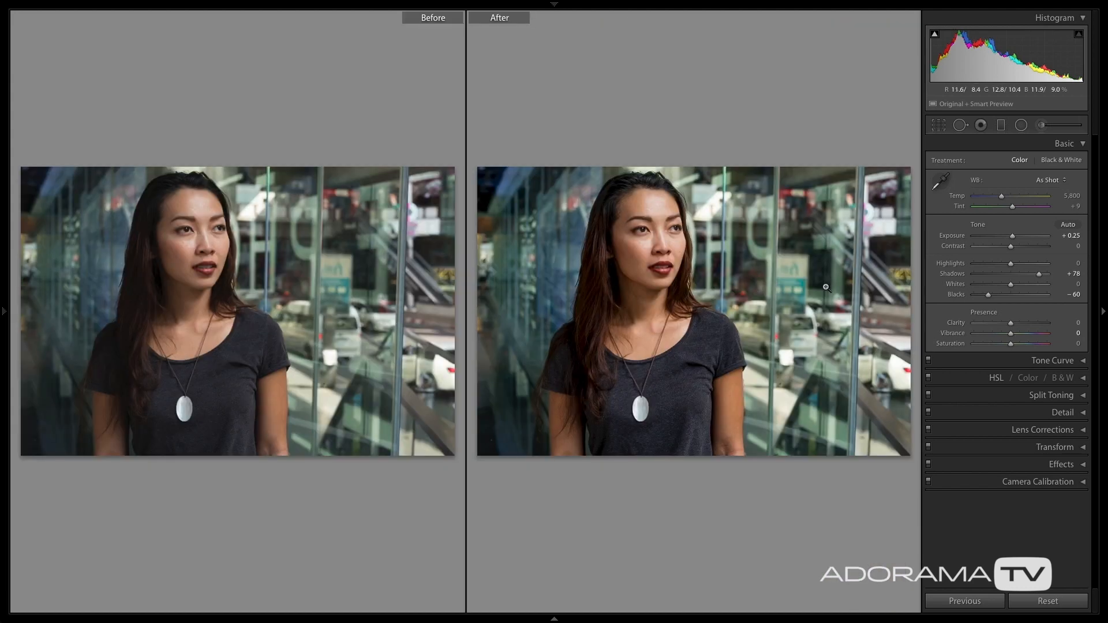
{"action": "key", "text": "Tab"}
{"action": "key", "text": "Tab"}
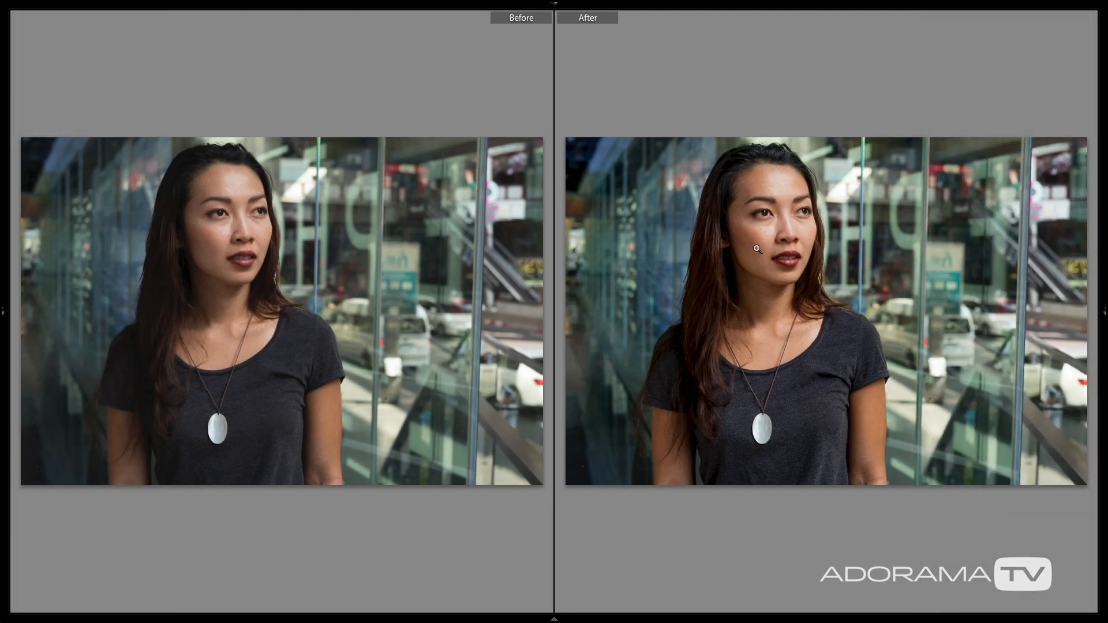
{"action": "key", "text": "y"}
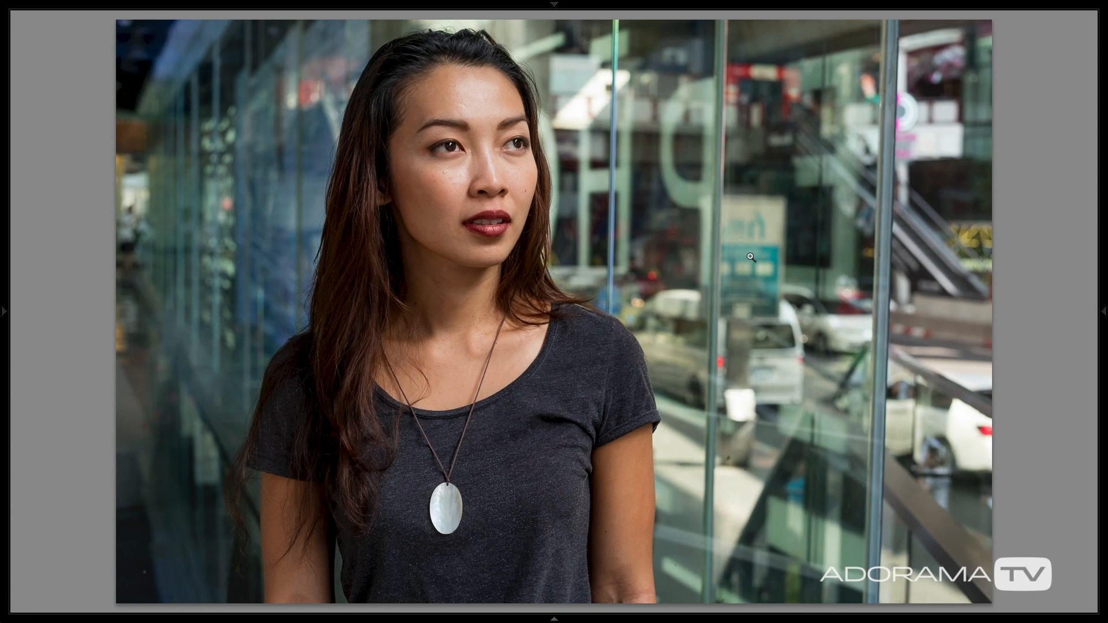
{"action": "left_click", "coordinate": [1104, 312]}
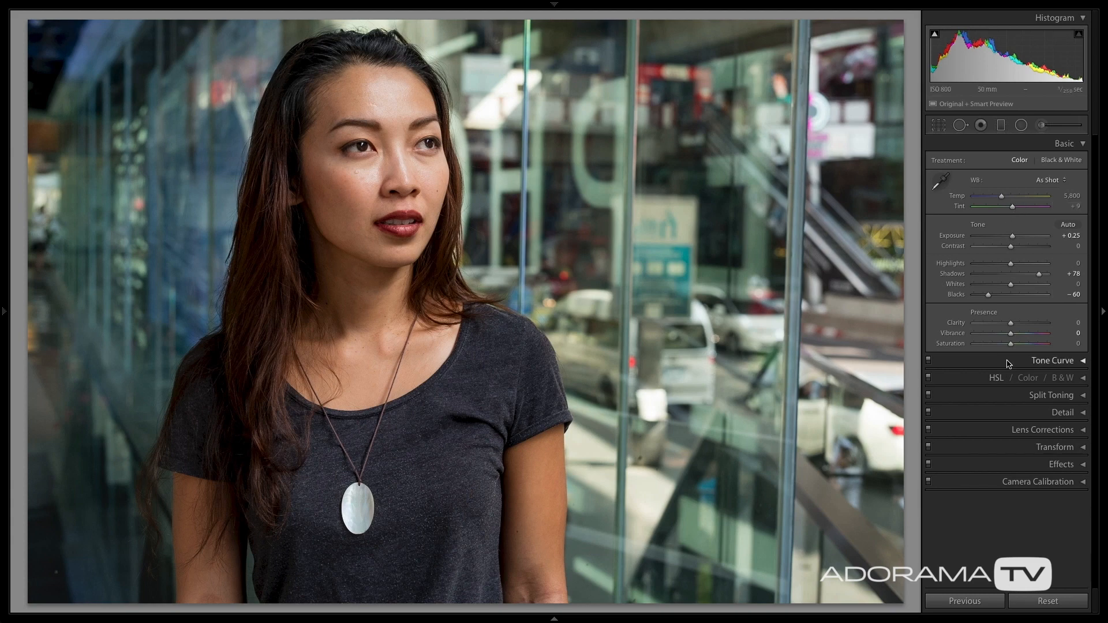
Brighten the photo's edges with a Highlight Priority post-crop vignette, trying the Amount at +50 and at +100.
{"action": "left_click", "coordinate": [1082, 465]}
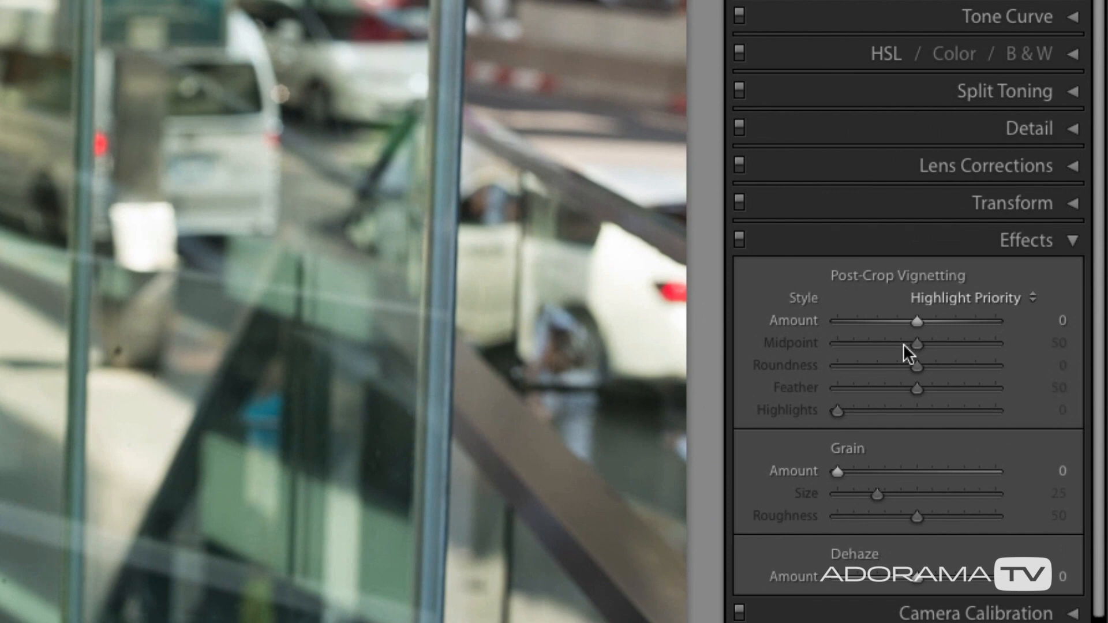
{"action": "scroll", "coordinate": [925, 371], "scroll_direction": "down", "scroll_amount": 1}
{"action": "scroll", "coordinate": [925, 371], "scroll_direction": "up", "scroll_amount": 1}
{"action": "scroll", "coordinate": [925, 371], "scroll_direction": "down", "scroll_amount": 1}
{"action": "scroll", "coordinate": [902, 344], "scroll_direction": "up", "scroll_amount": 1}
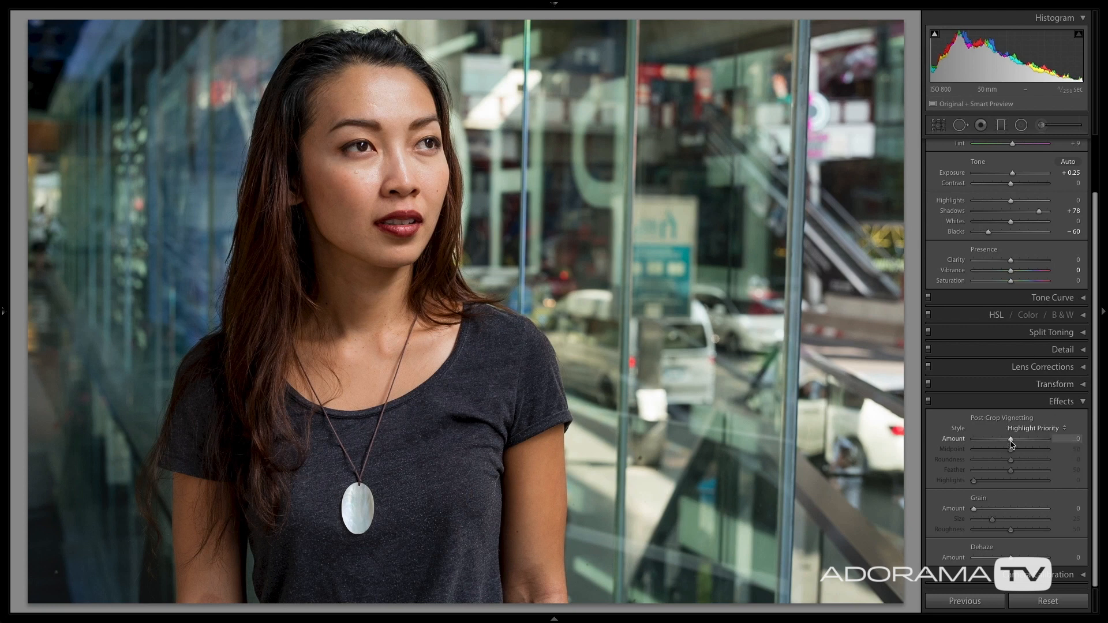
{"action": "mouse_move", "coordinate": [1011, 442]}
{"action": "left_mouse_down"}
{"action": "mouse_move", "coordinate": [1057, 443]}
{"action": "mouse_move", "coordinate": [948, 442]}
{"action": "mouse_move", "coordinate": [1030, 442]}
{"action": "left_mouse_up"}
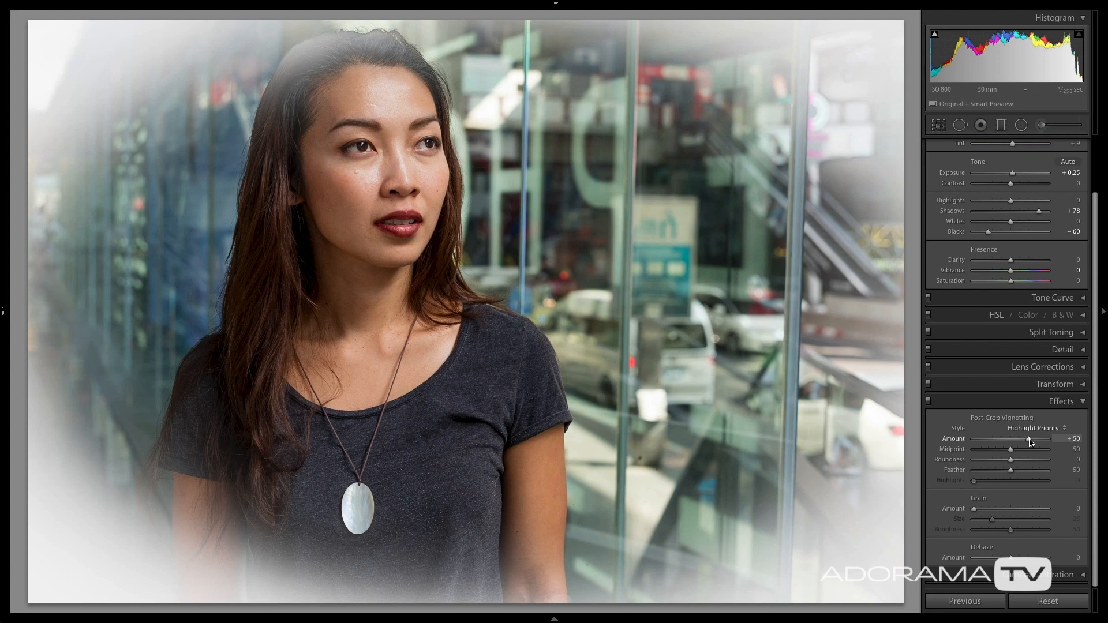
{"action": "left_click_drag", "start_coordinate": [1030, 442], "coordinate": [1054, 443]}
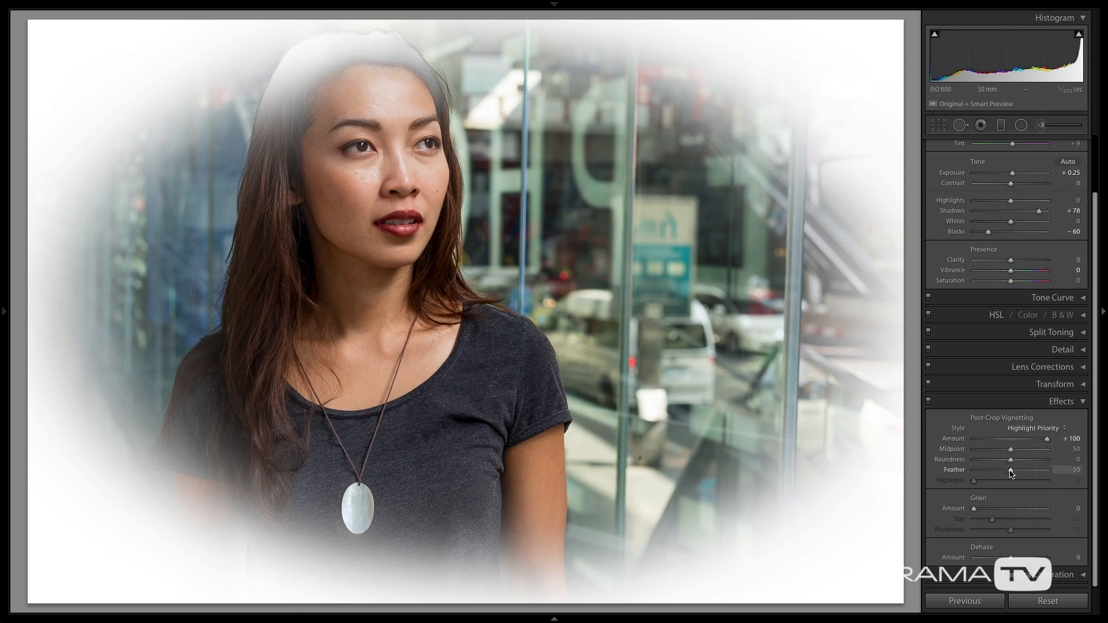
Try the vignette's Feather at 0 and 100, return it to 0, and shape a rounded frame with Roundness −88 and Midpoint 0.
{"action": "left_click_drag", "start_coordinate": [1011, 471], "coordinate": [952, 473]}
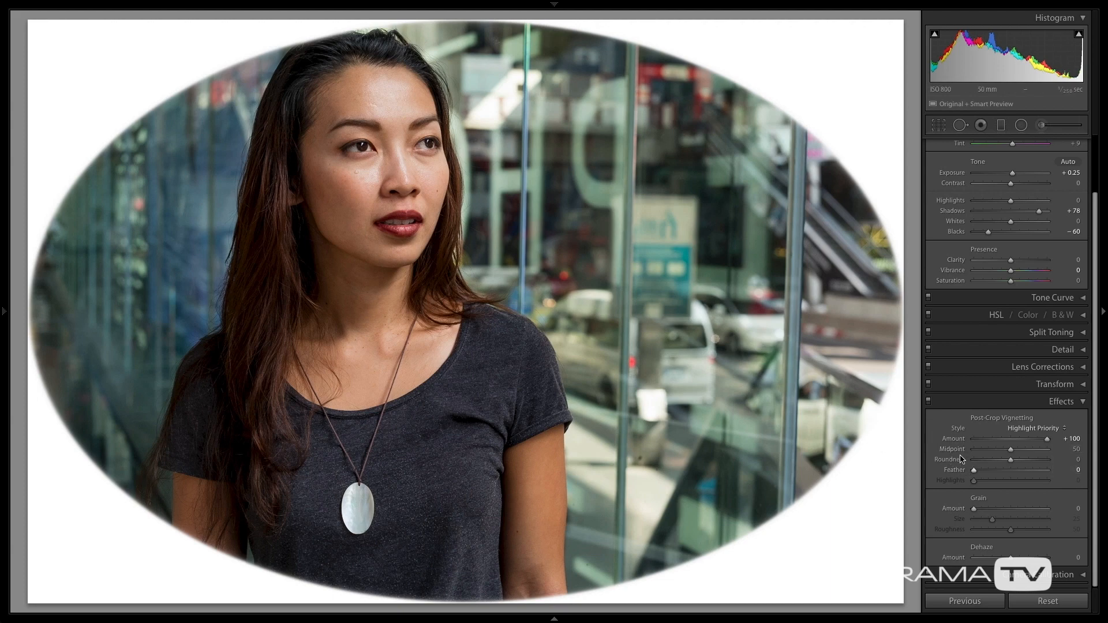
{"action": "left_click_drag", "start_coordinate": [976, 471], "coordinate": [1056, 477]}
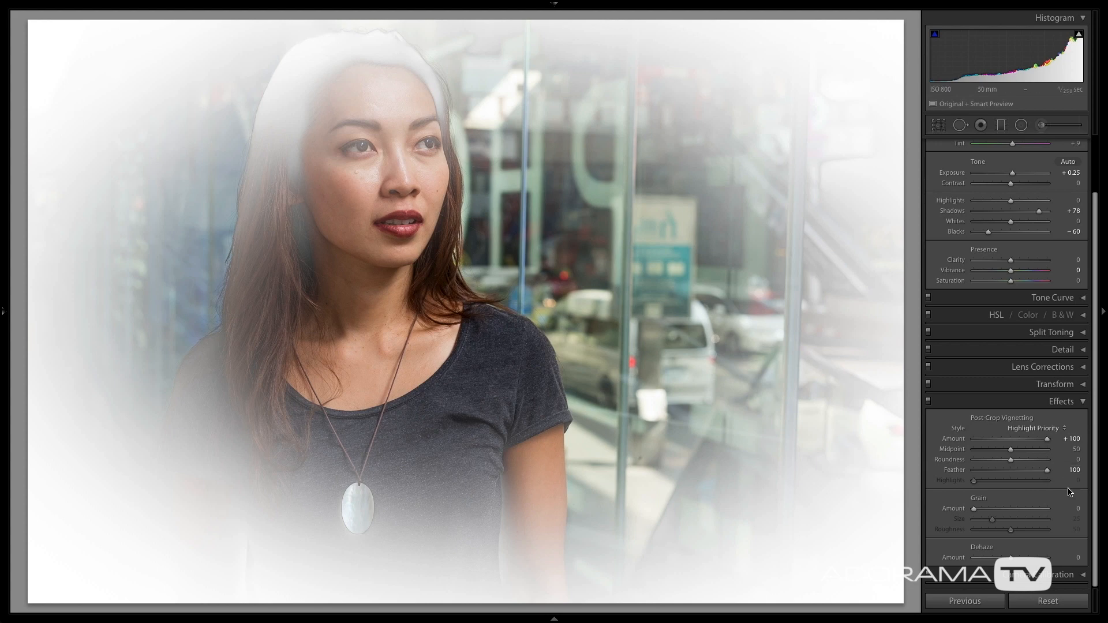
{"action": "double_click", "coordinate": [948, 469]}
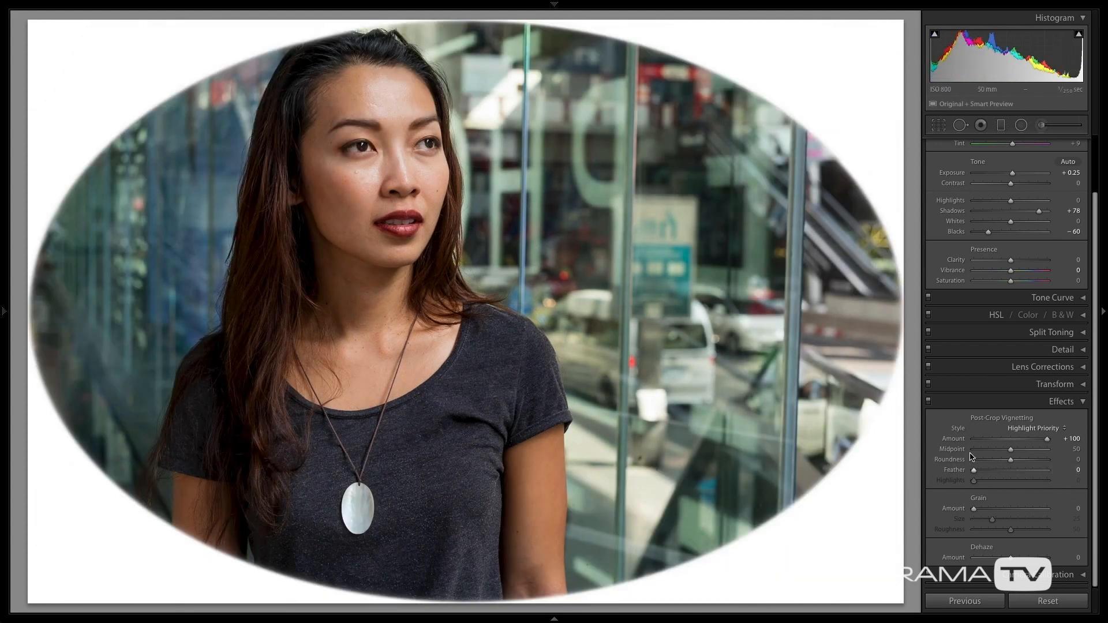
{"action": "left_click_drag", "start_coordinate": [1010, 454], "coordinate": [979, 461]}
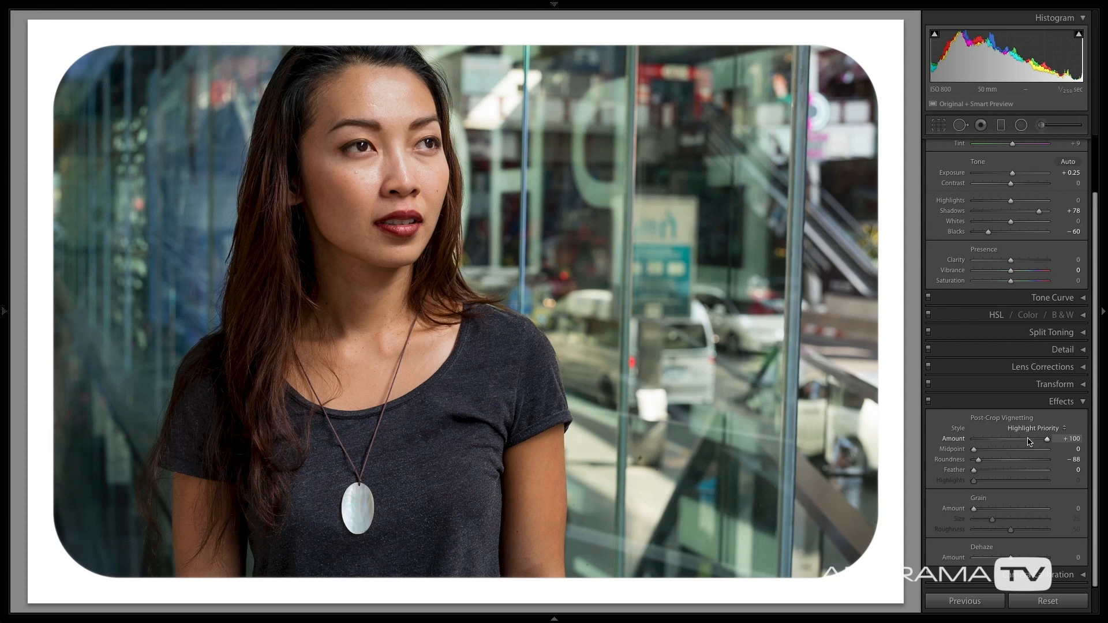
Darken the edges by setting the vignette Amount to −34, and set its Midpoint to 42.
{"action": "left_click_drag", "start_coordinate": [1004, 442], "coordinate": [998, 441]}
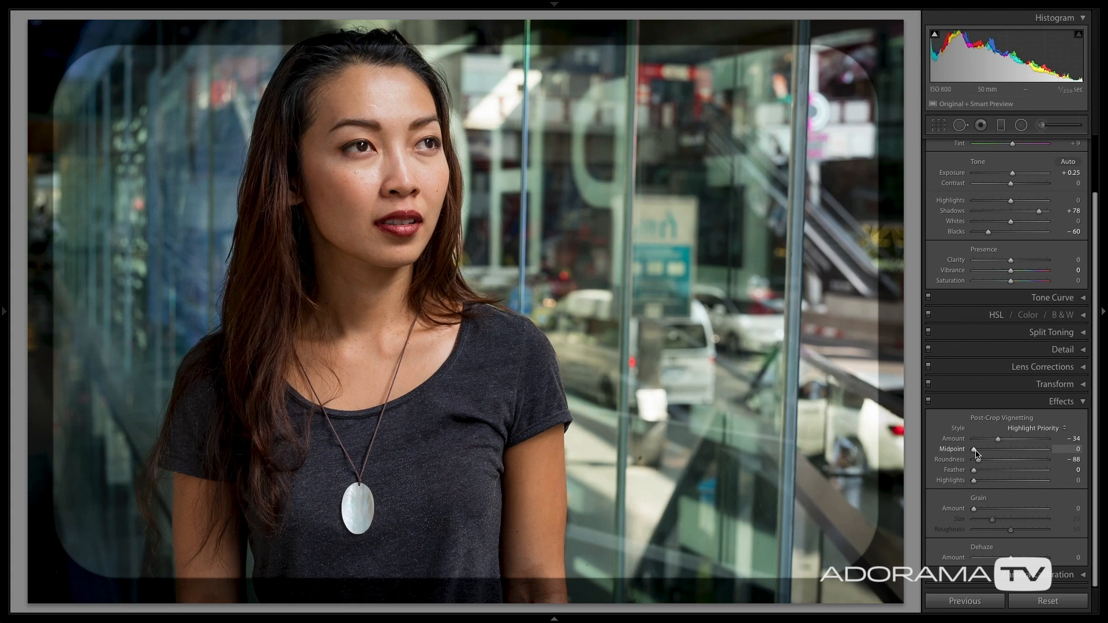
{"action": "left_click_drag", "start_coordinate": [975, 454], "coordinate": [1008, 454]}
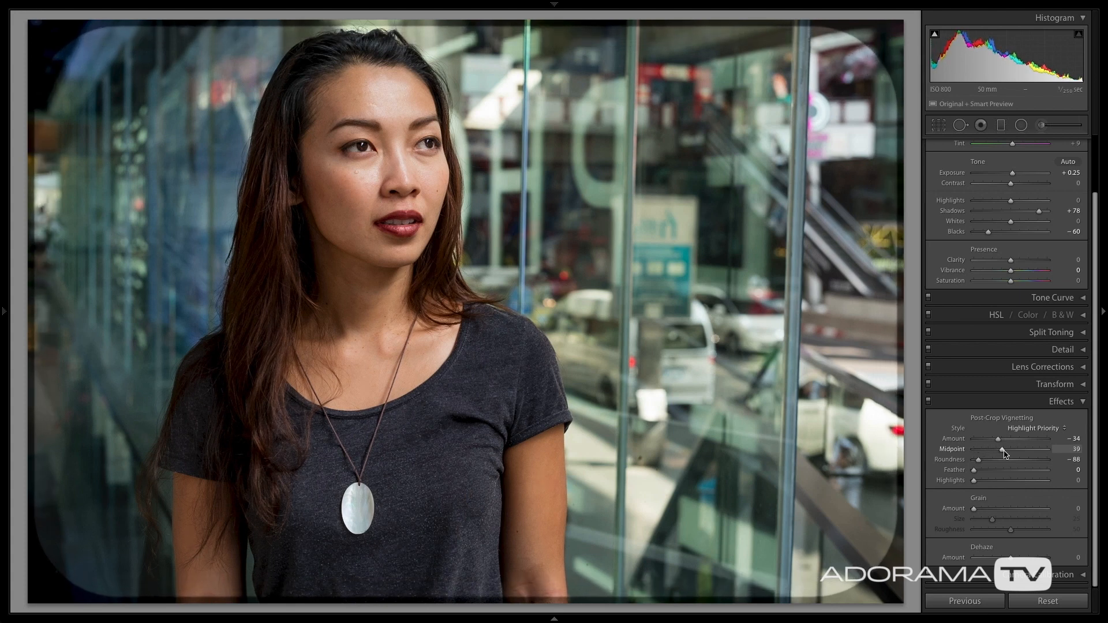
{"action": "left_click_drag", "start_coordinate": [1007, 454], "coordinate": [1007, 454]}
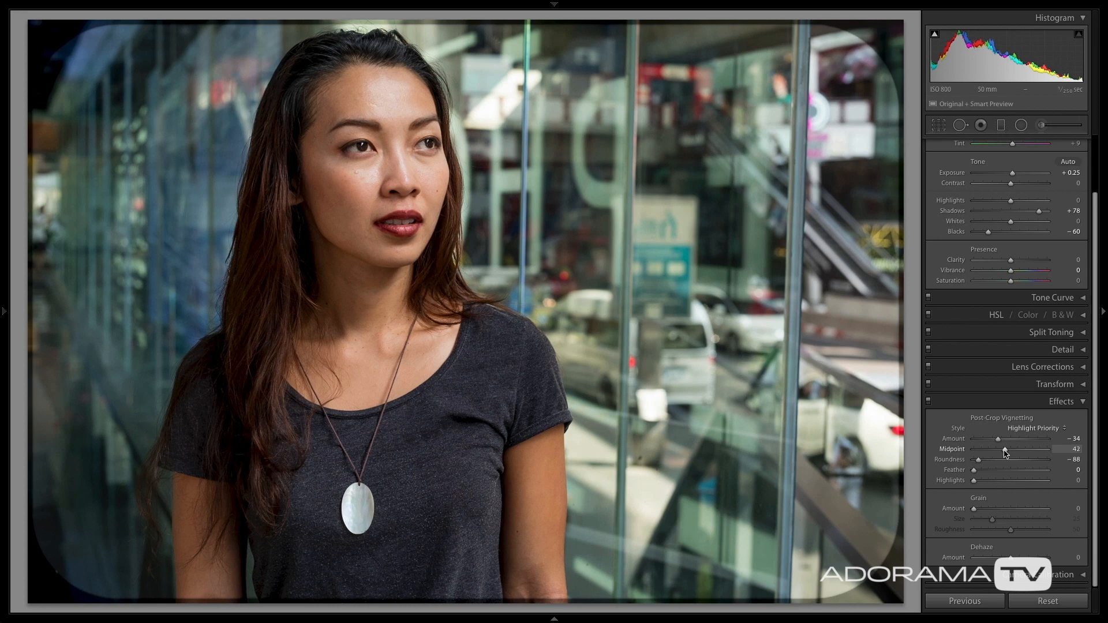
Set the vignette's Roundness to −47 and soften its edge with Feather 50.
{"action": "left_click_drag", "start_coordinate": [1000, 461], "coordinate": [994, 461]}
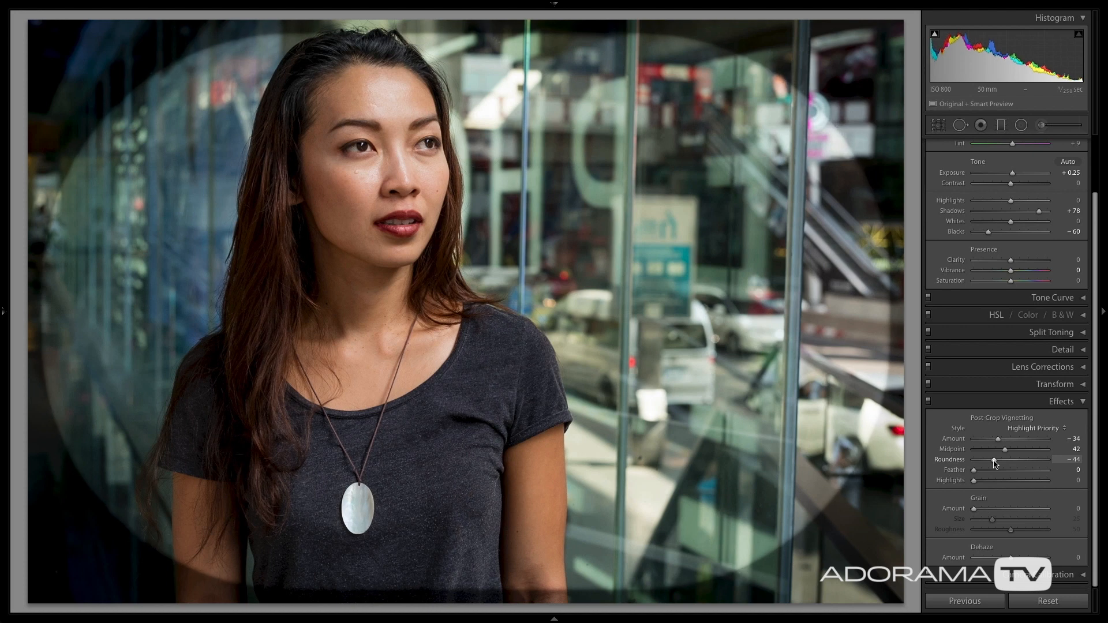
{"action": "left_click_drag", "start_coordinate": [995, 464], "coordinate": [994, 463]}
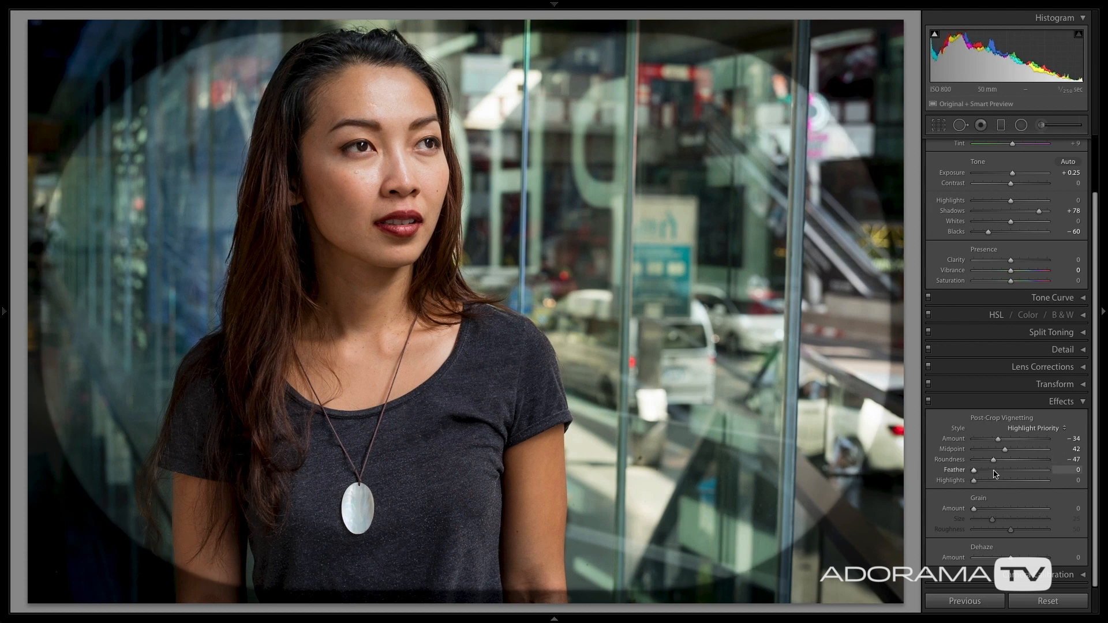
{"action": "left_click_drag", "start_coordinate": [975, 474], "coordinate": [1012, 474]}
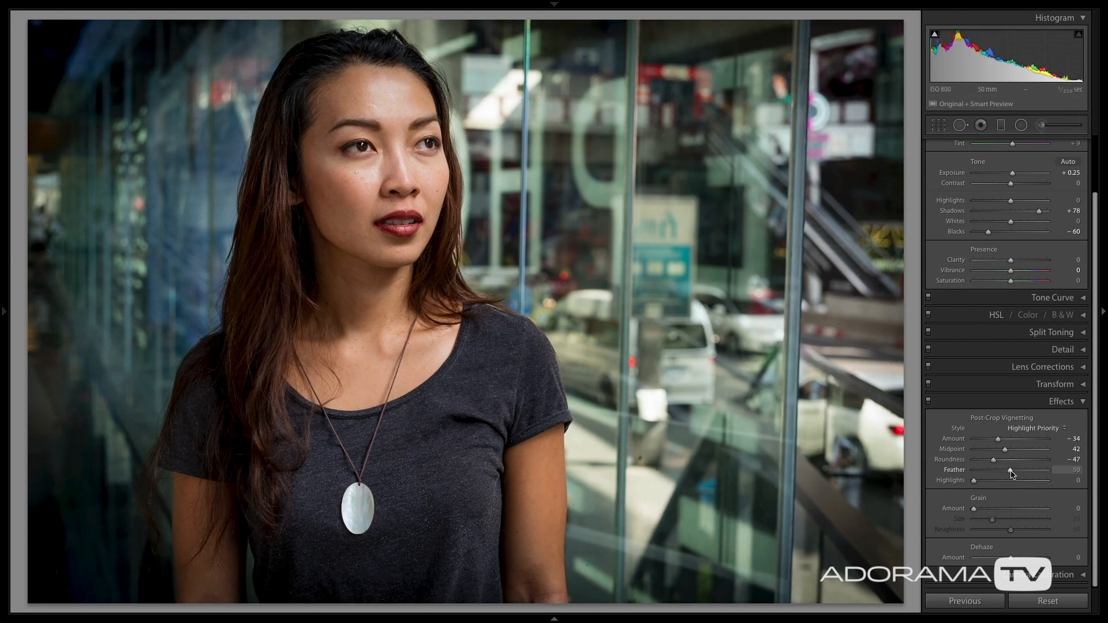
{"action": "left_click_drag", "start_coordinate": [1012, 473], "coordinate": [1011, 473]}
Compare the photo with and without the vignette by switching the Effects adjustments off and on twice.
{"action": "left_click", "coordinate": [1083, 403]}
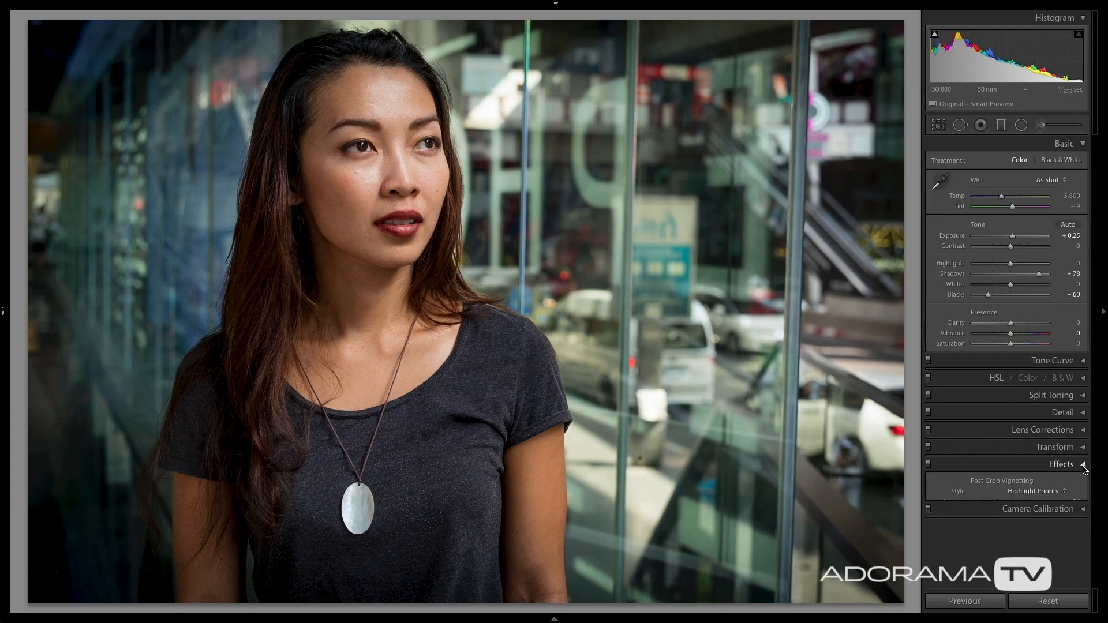
{"action": "left_click", "coordinate": [1084, 464]}
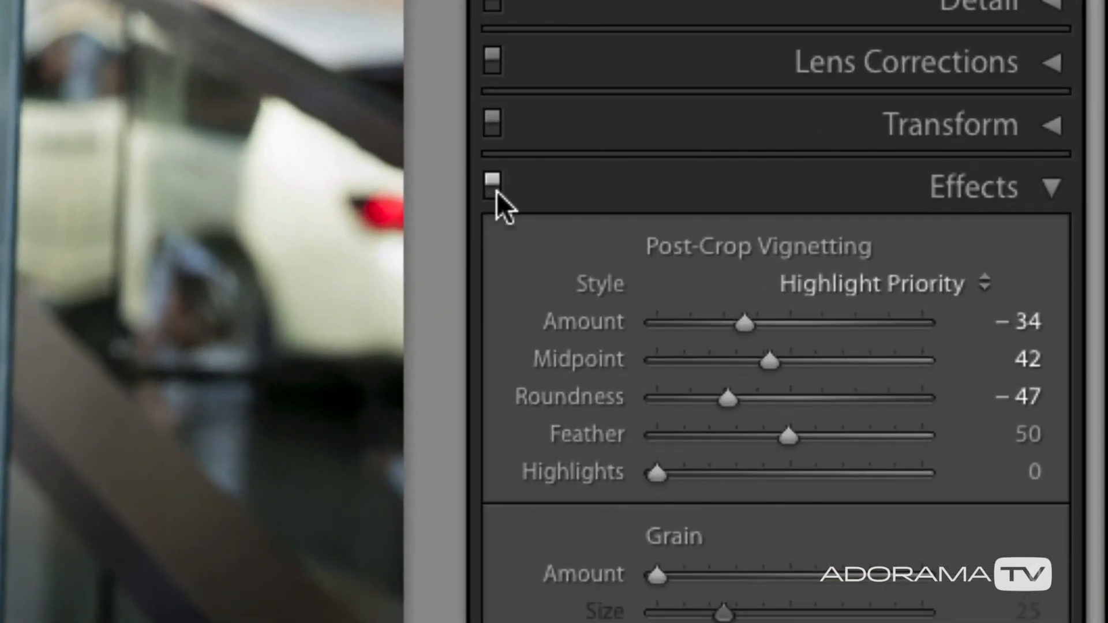
{"action": "left_click", "coordinate": [492, 184]}
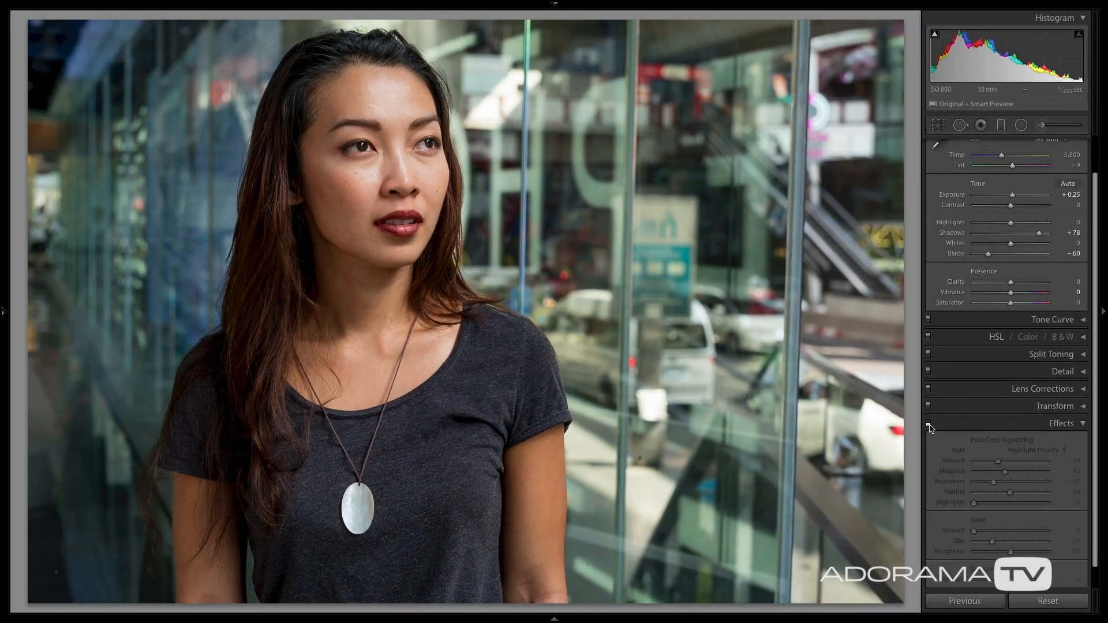
{"action": "left_click", "coordinate": [929, 425]}
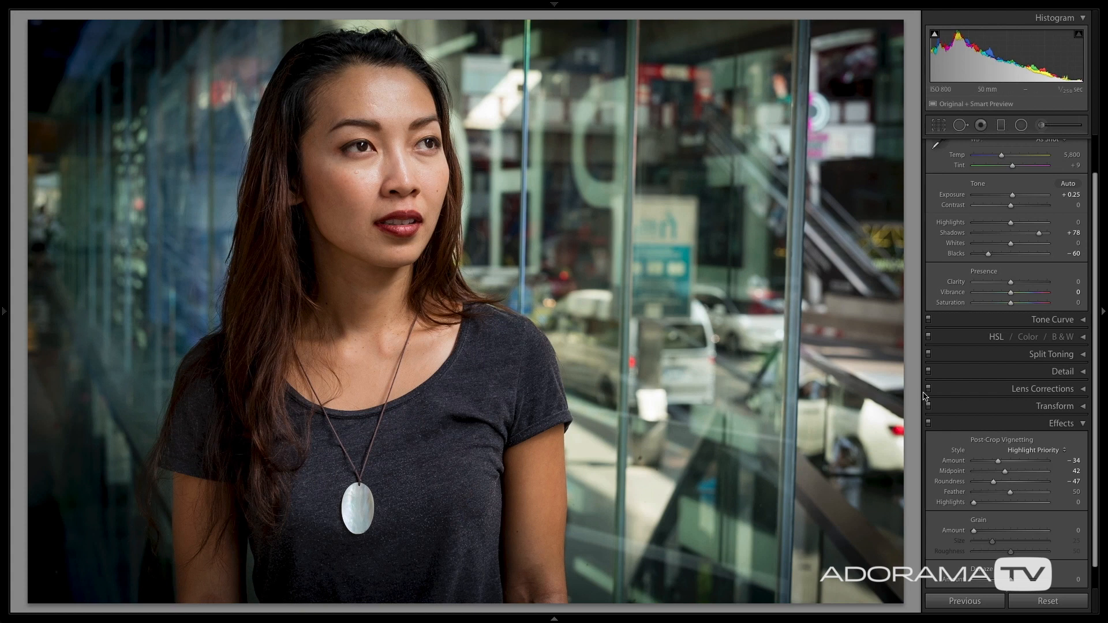
{"action": "left_click", "coordinate": [929, 425]}
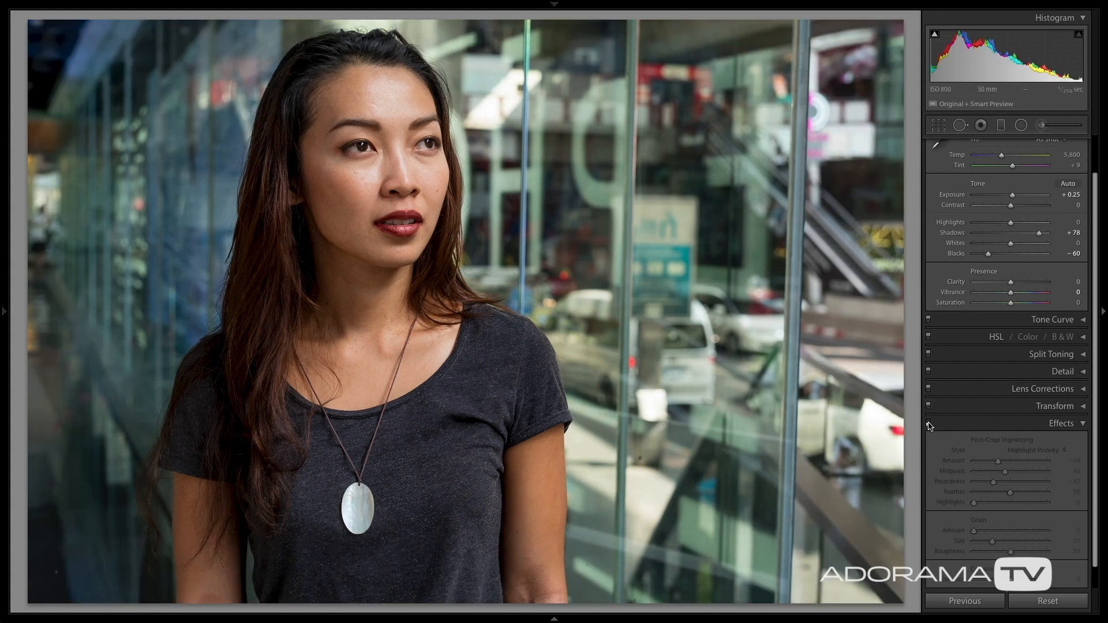
{"action": "left_click", "coordinate": [928, 425]}
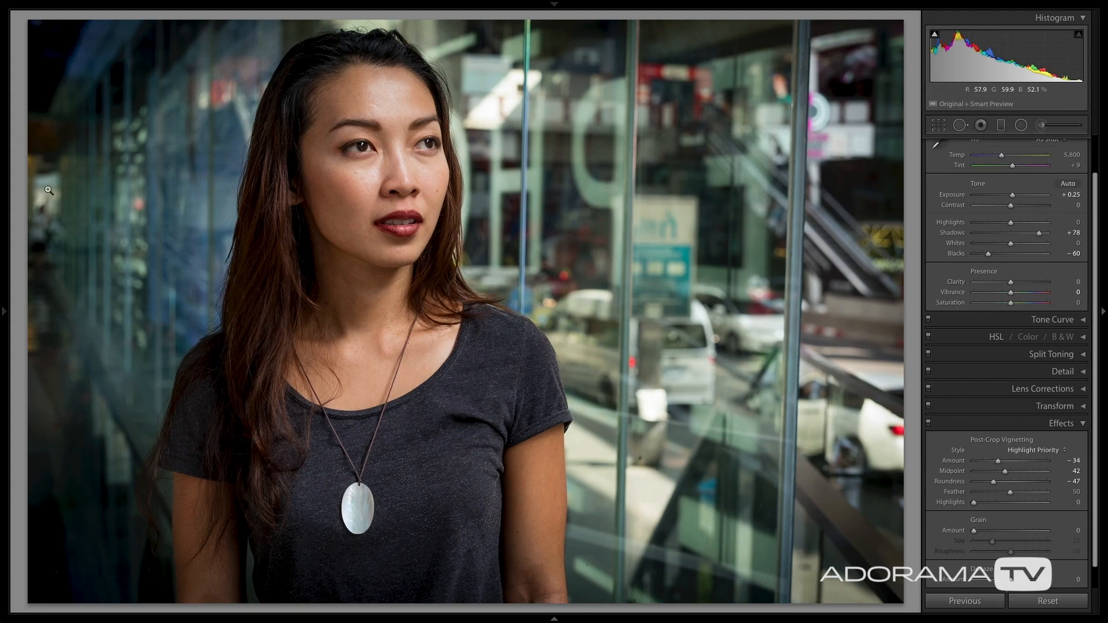
Inspect the arm at the photo's lower edge, and crop the photo slightly tighter at the original aspect ratio, repositioning the woman within the frame.
{"action": "left_click", "coordinate": [535, 597]}
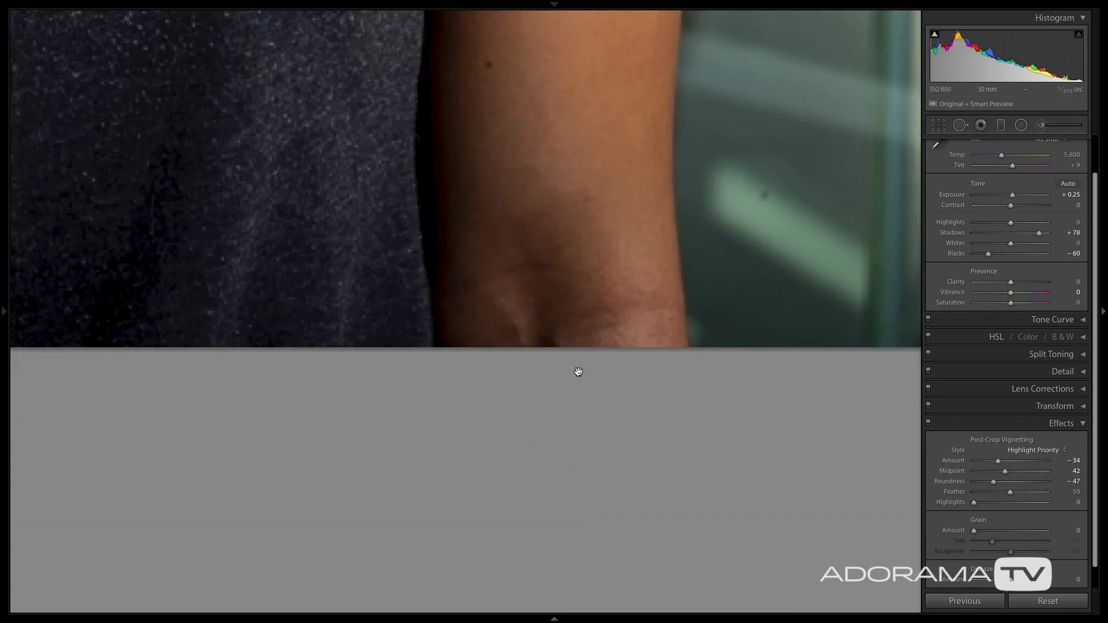
{"action": "left_click", "coordinate": [555, 321]}
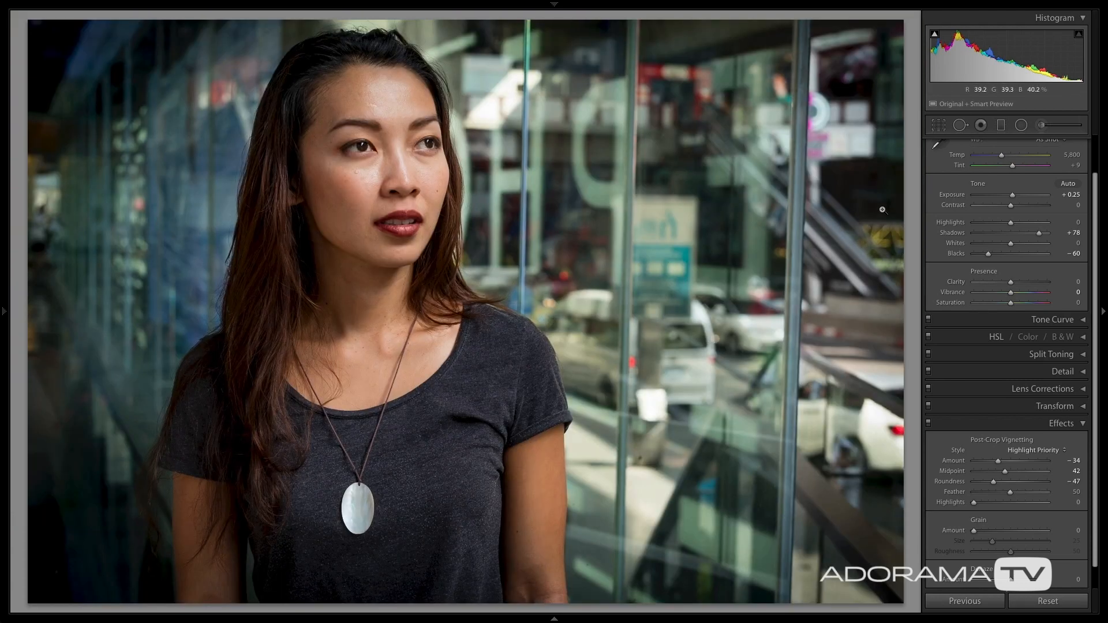
{"action": "left_click", "coordinate": [944, 127]}
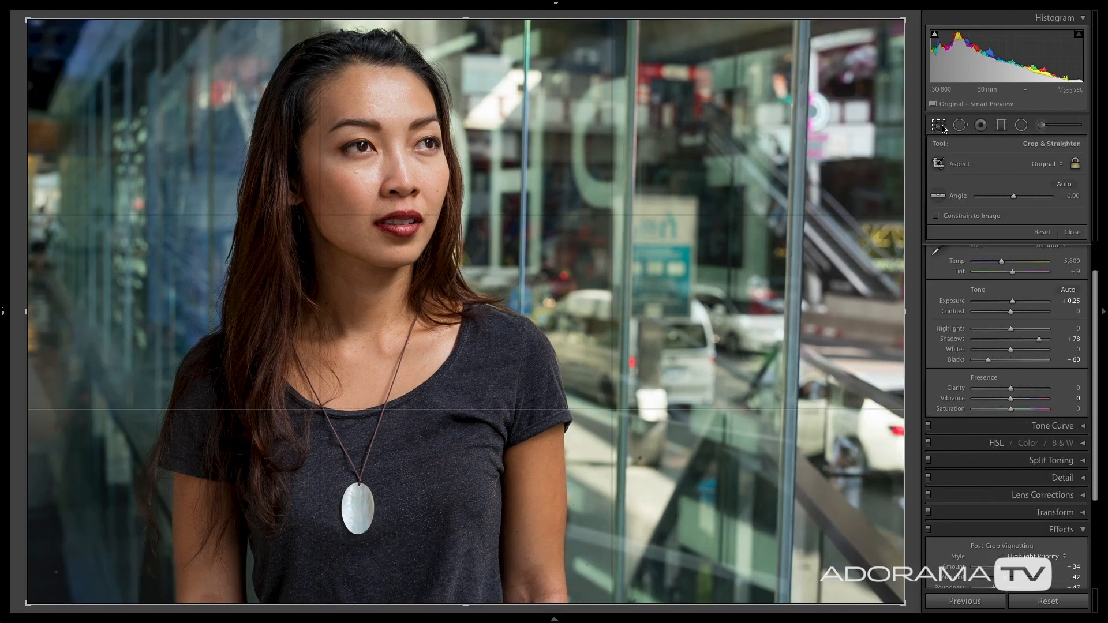
{"action": "left_click_drag", "start_coordinate": [28, 603], "coordinate": [46, 599]}
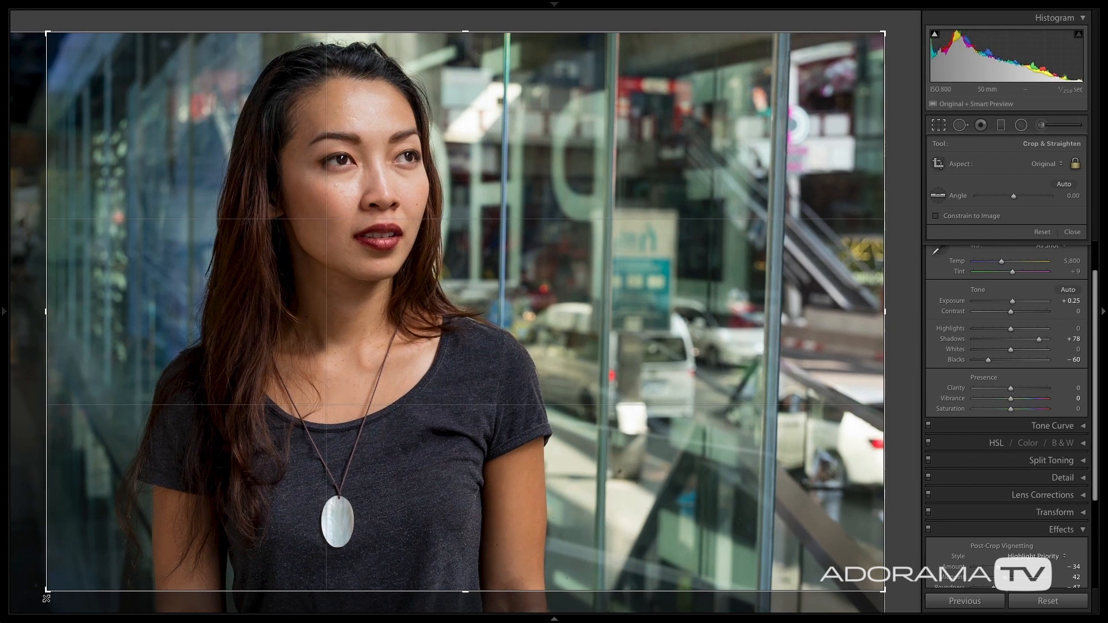
{"action": "left_click_drag", "start_coordinate": [314, 362], "coordinate": [276, 353]}
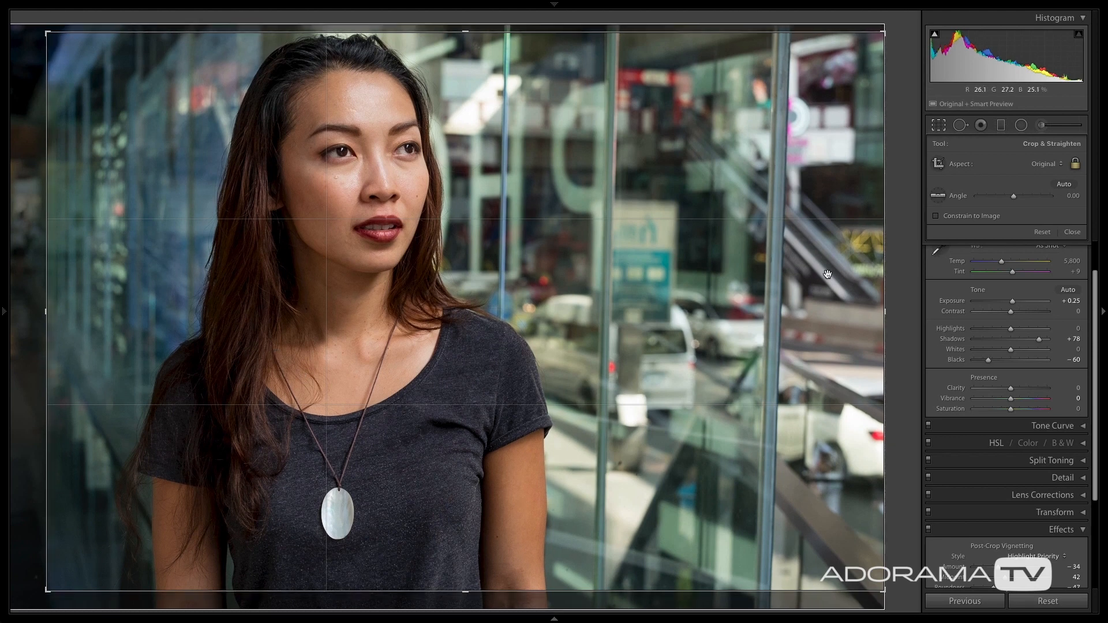
{"action": "left_click", "coordinate": [1071, 232]}
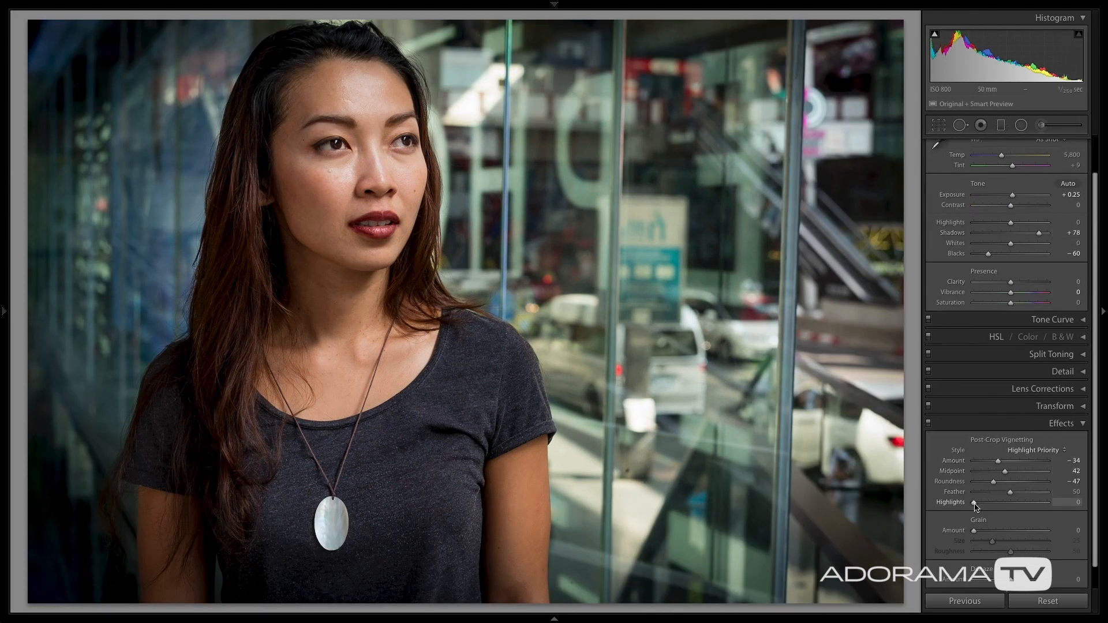
Preview the vignette's edge on the cropped photo with Feather 0, and return Feather to 50.
{"action": "left_click_drag", "start_coordinate": [1010, 492], "coordinate": [968, 496]}
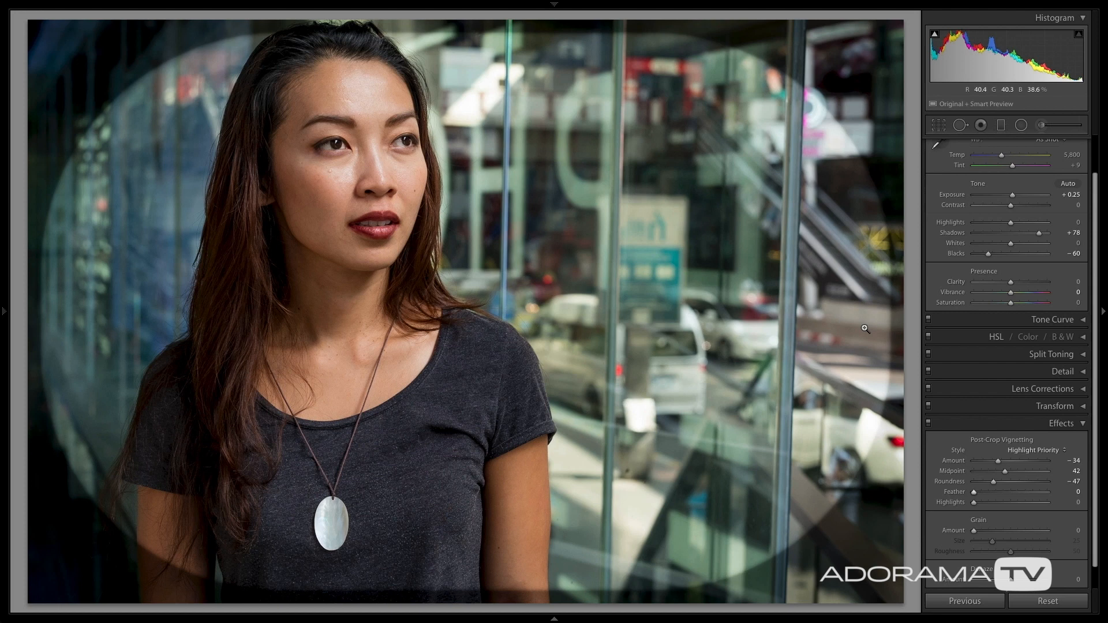
{"action": "scroll", "coordinate": [1003, 462], "scroll_direction": "down", "scroll_amount": 1}
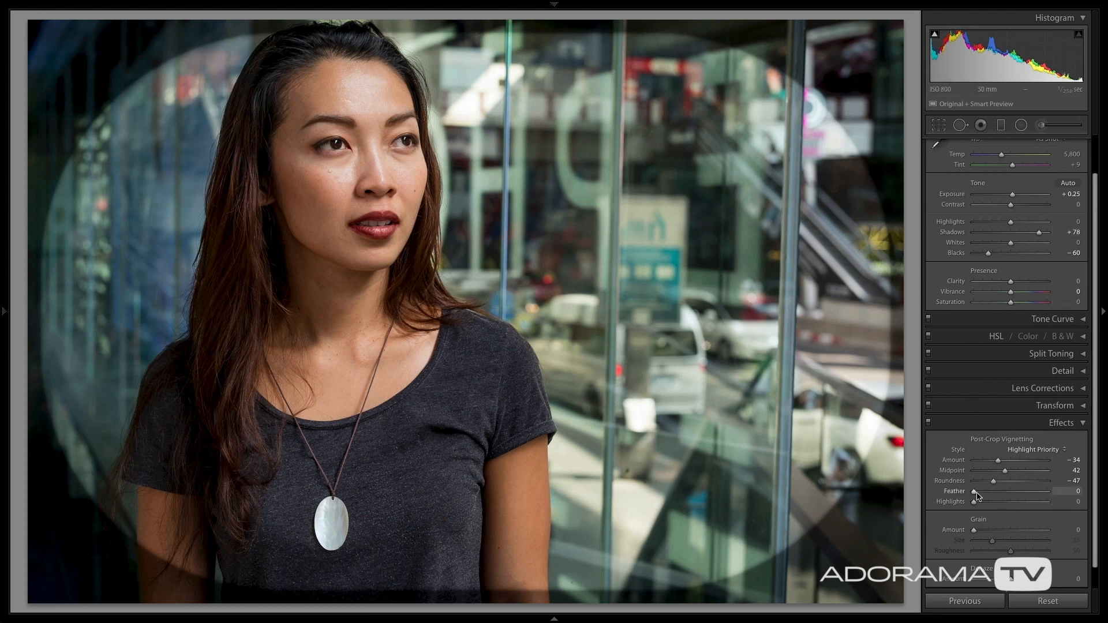
{"action": "left_click_drag", "start_coordinate": [974, 493], "coordinate": [1010, 492]}
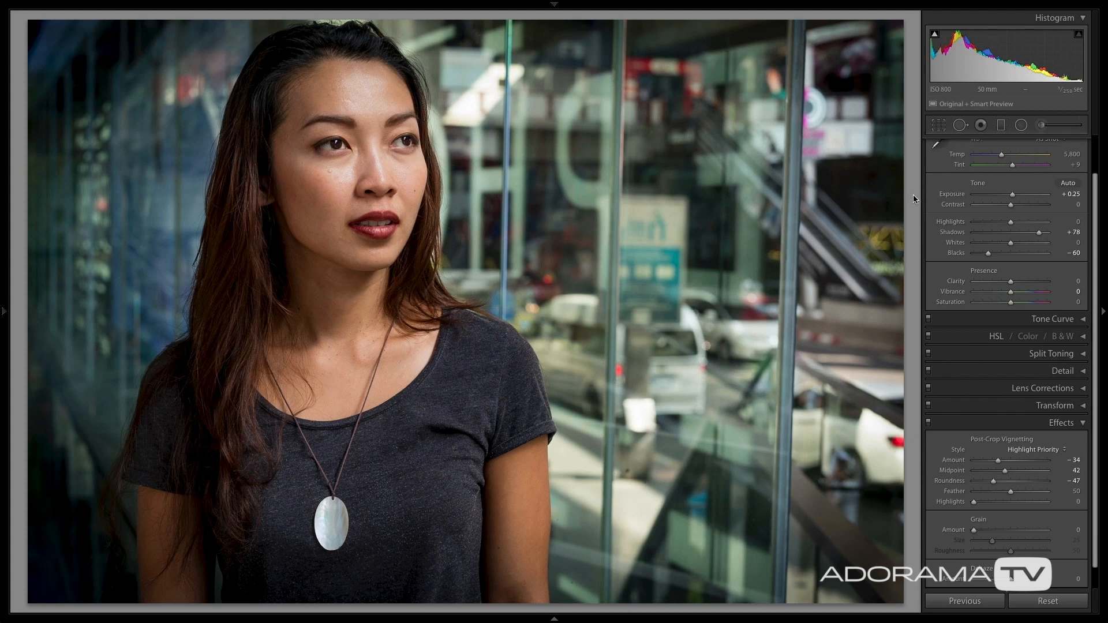
Compare the cropped photo side by side before and after without the adjustment panel, examining the hair up close, and return to the single view.
{"action": "key", "text": "Tab"}
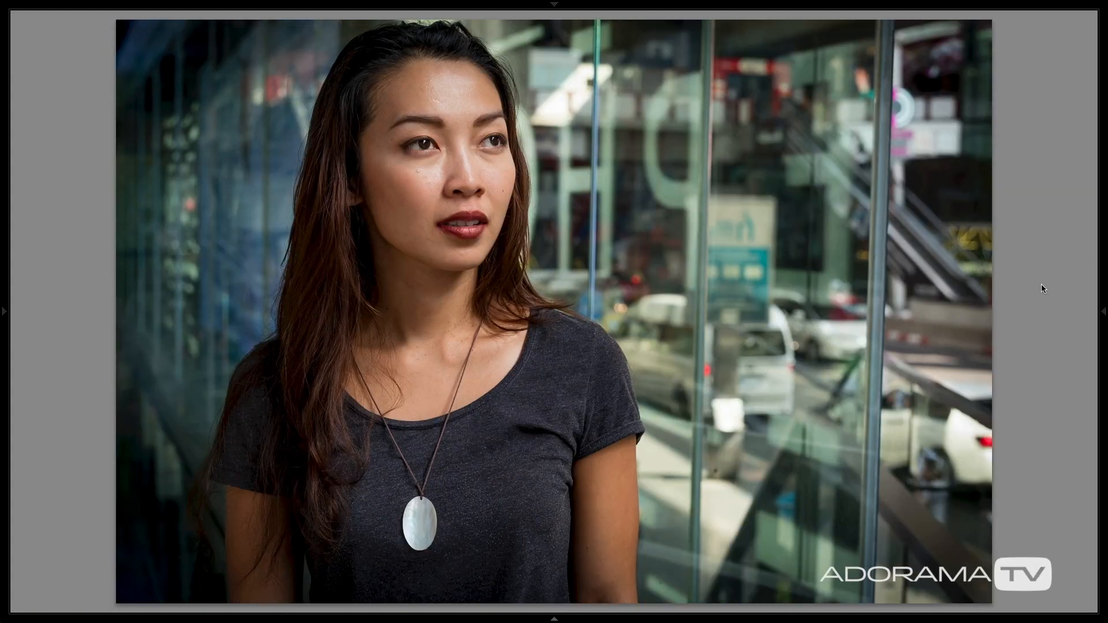
{"action": "key", "text": "y"}
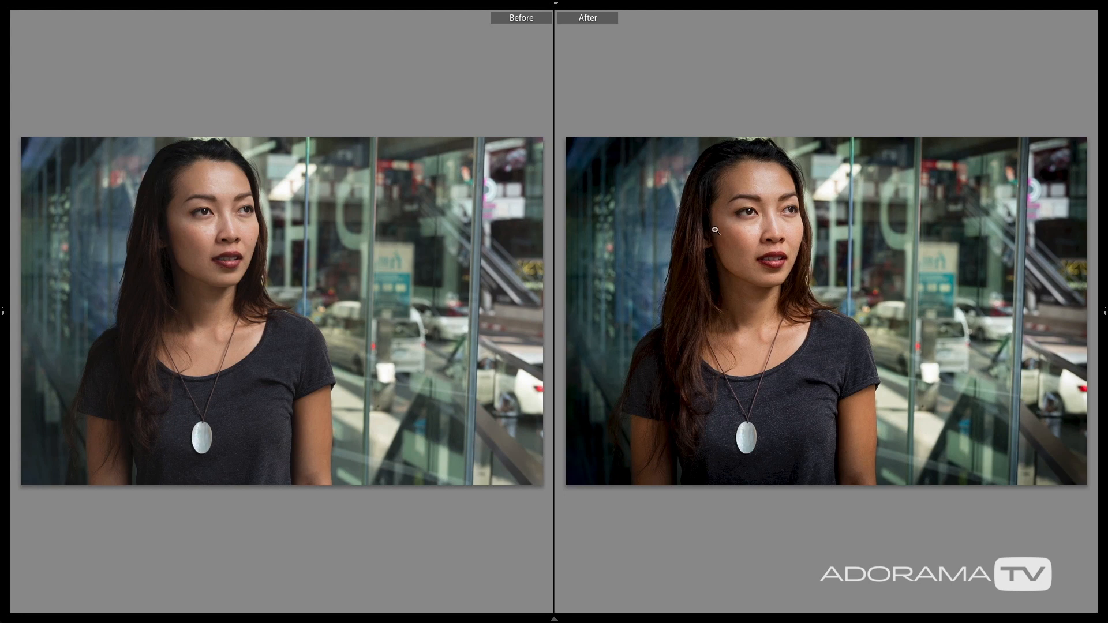
{"action": "left_click", "coordinate": [702, 263]}
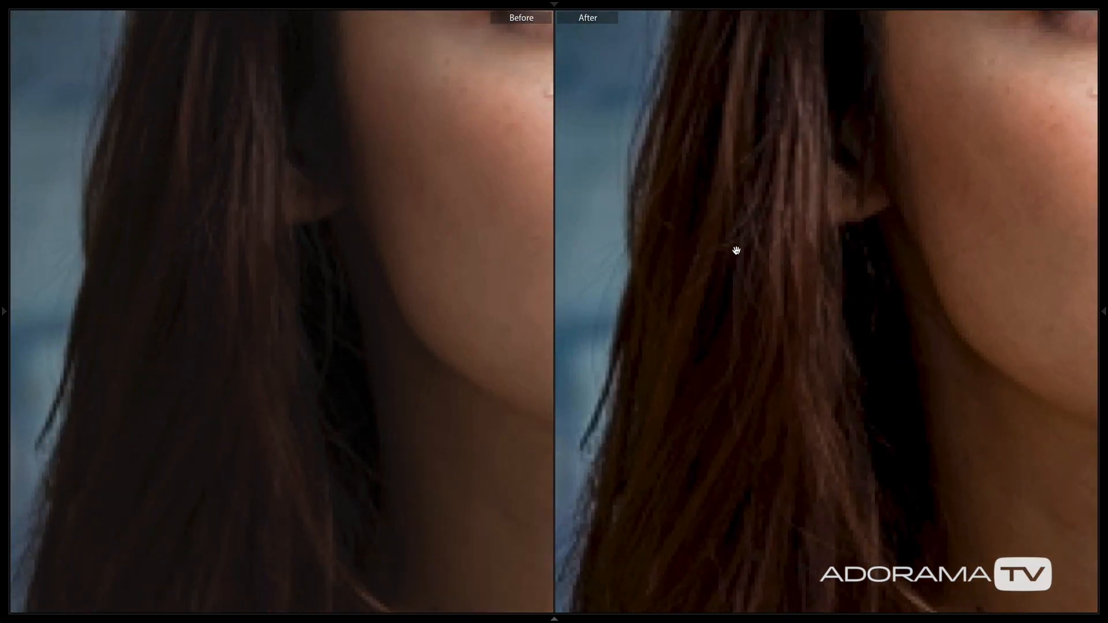
{"action": "left_click_drag", "start_coordinate": [743, 250], "coordinate": [760, 225]}
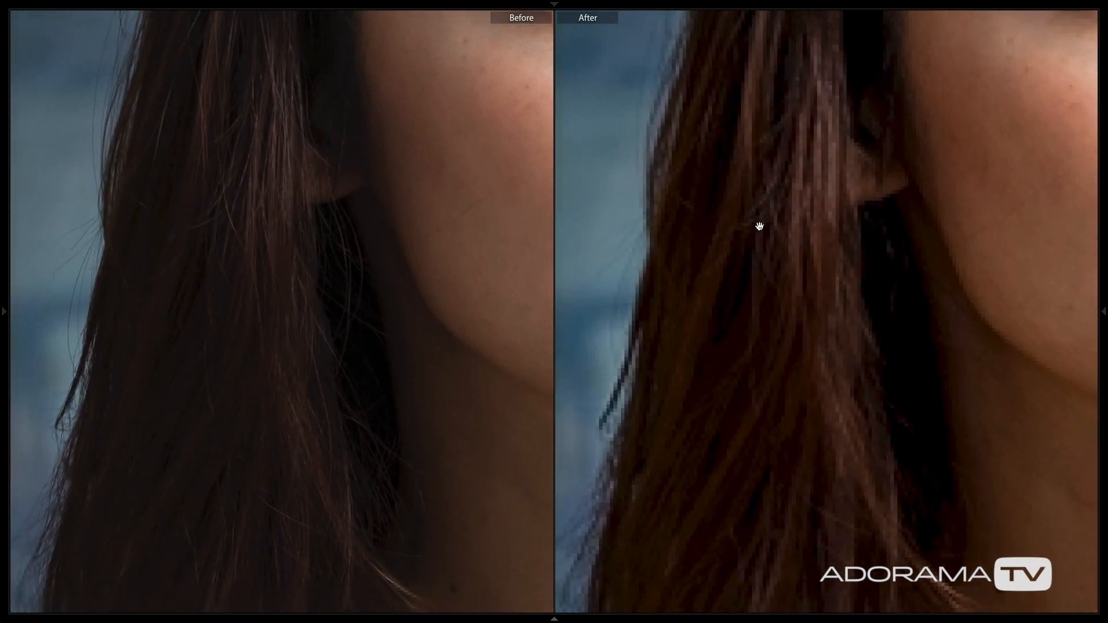
{"action": "left_click", "coordinate": [791, 252]}
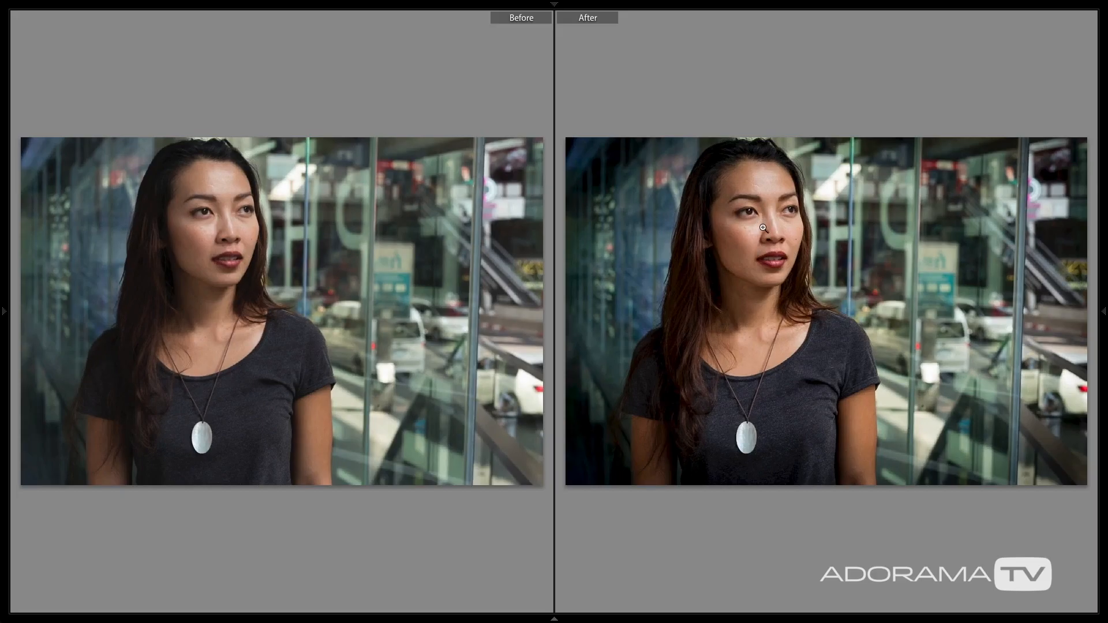
{"action": "key", "text": "y"}
Examine the skin on the woman's forehead and cheeks up close for blemishes, and return to the full photo.
{"action": "left_click", "coordinate": [386, 207]}
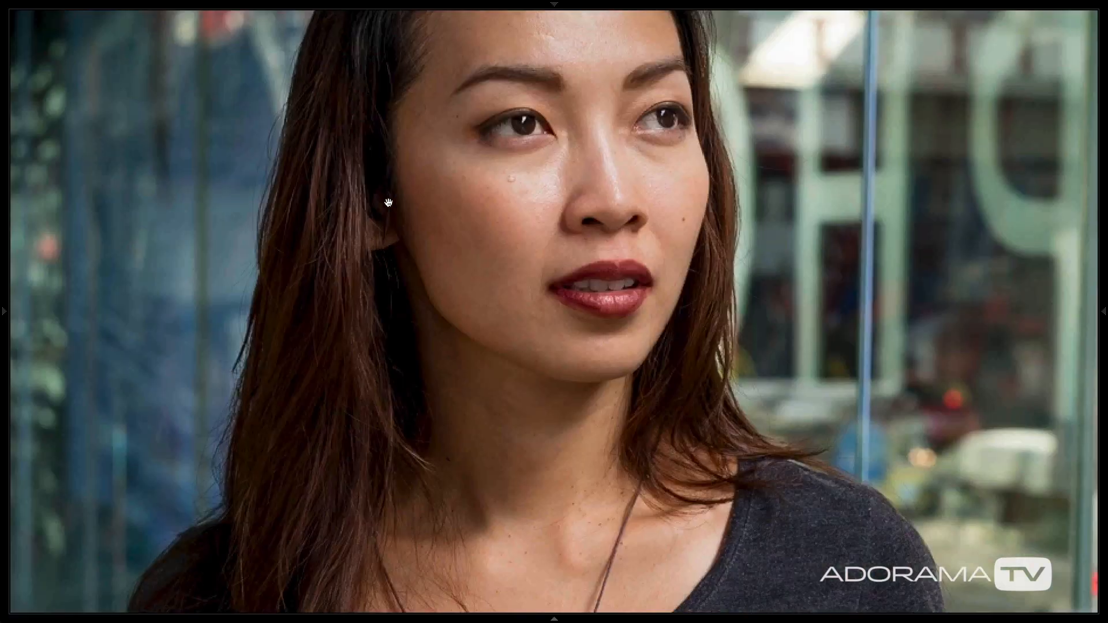
{"action": "left_click_drag", "start_coordinate": [627, 211], "coordinate": [488, 325]}
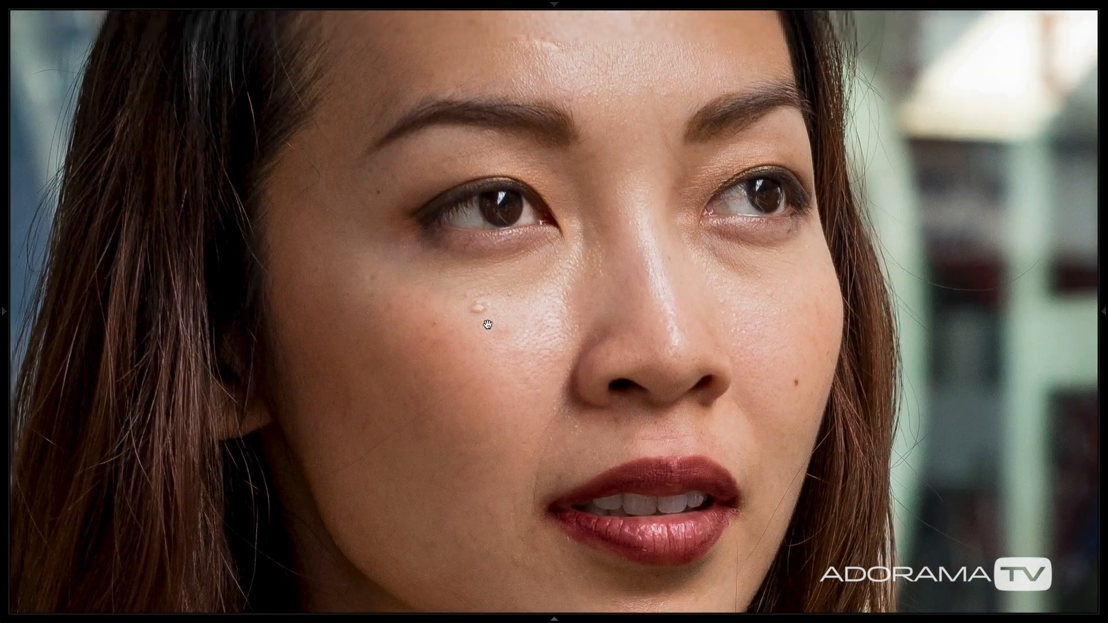
{"action": "left_click_drag", "start_coordinate": [552, 48], "coordinate": [554, 93]}
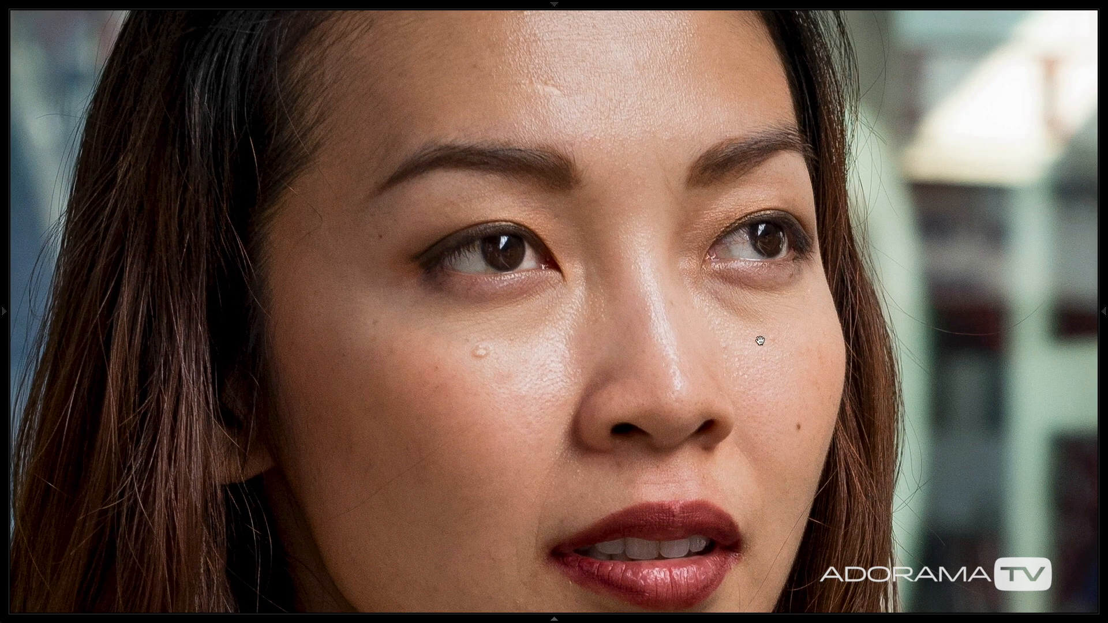
{"action": "left_click", "coordinate": [798, 427]}
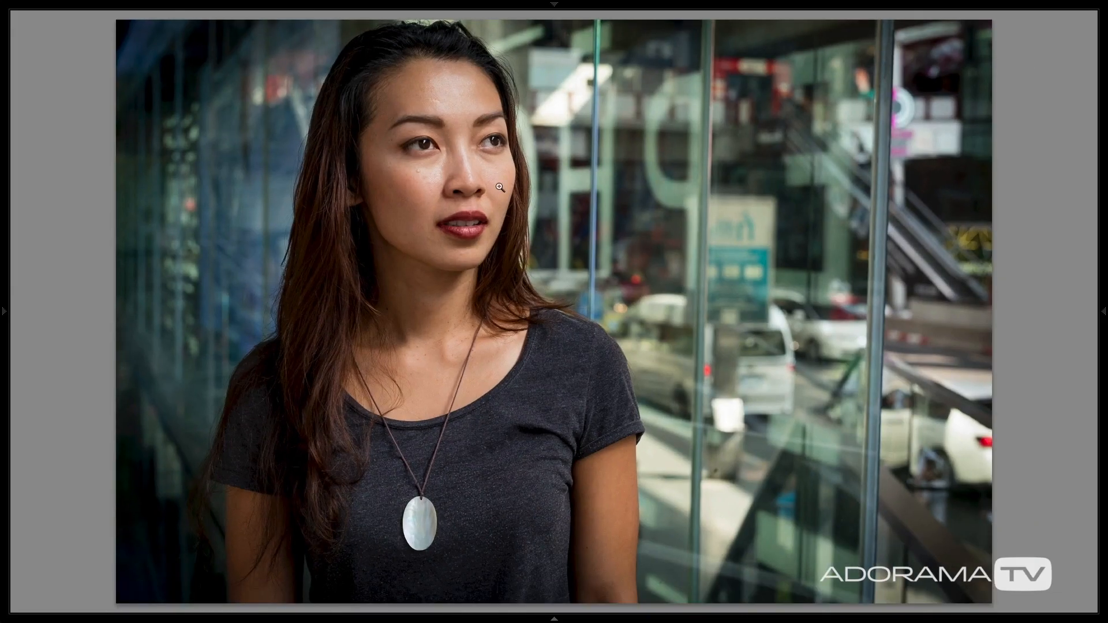